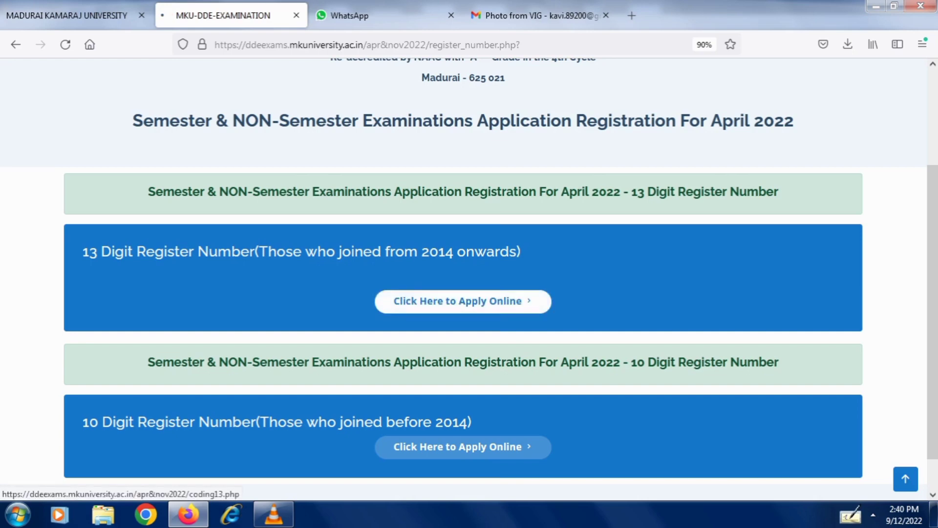
- Start the 13-digit register number application and enter the register number to load B A Economics fees
click(463, 301)
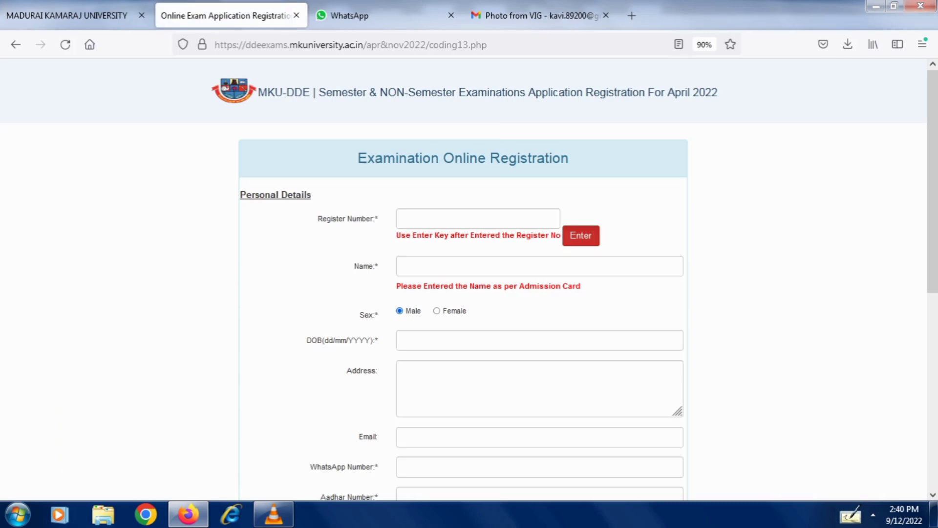
click(478, 219)
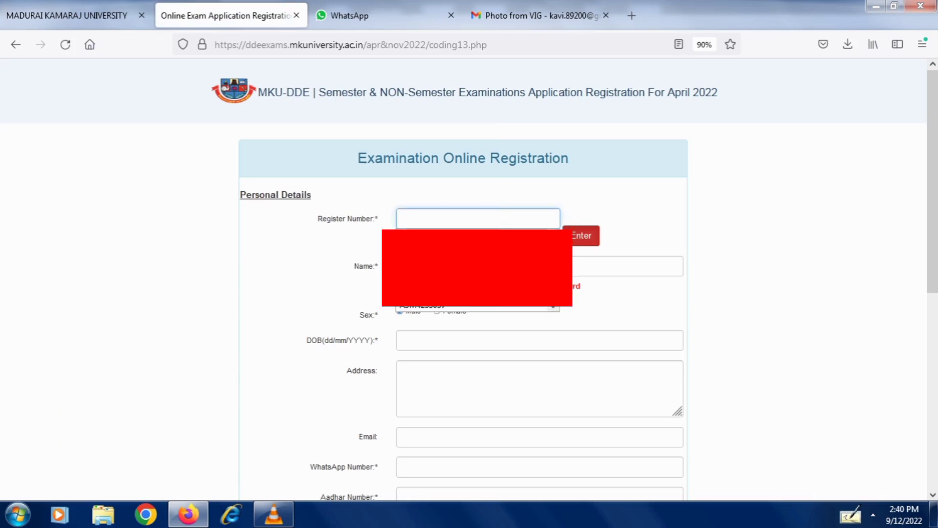
key(Down)
key(Return)
key(Return)
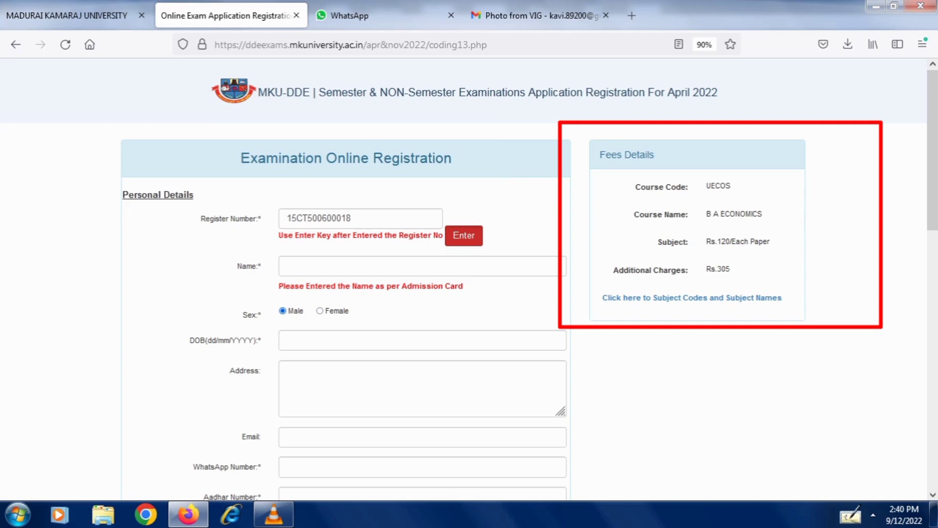
- Check the course's subject codes page, close it, and return to Subject Details
click(692, 297)
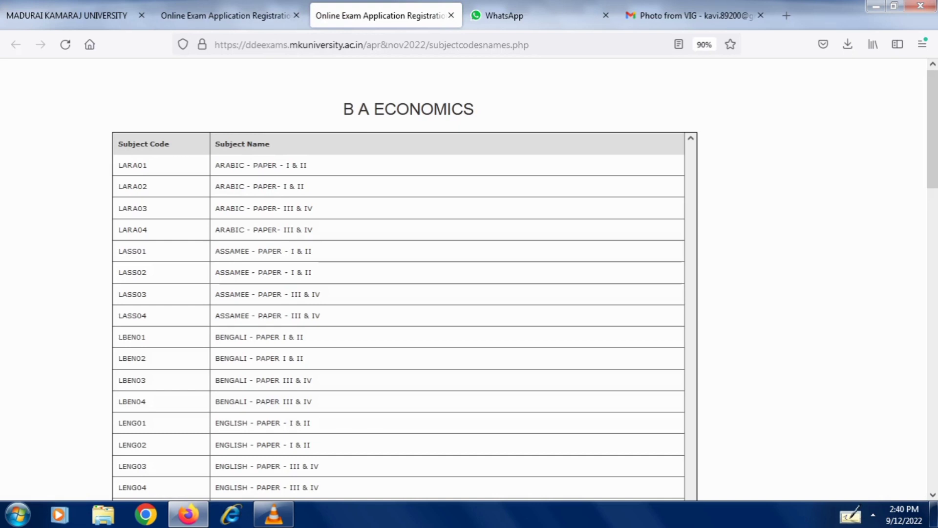
scroll(399, 279, down, 3)
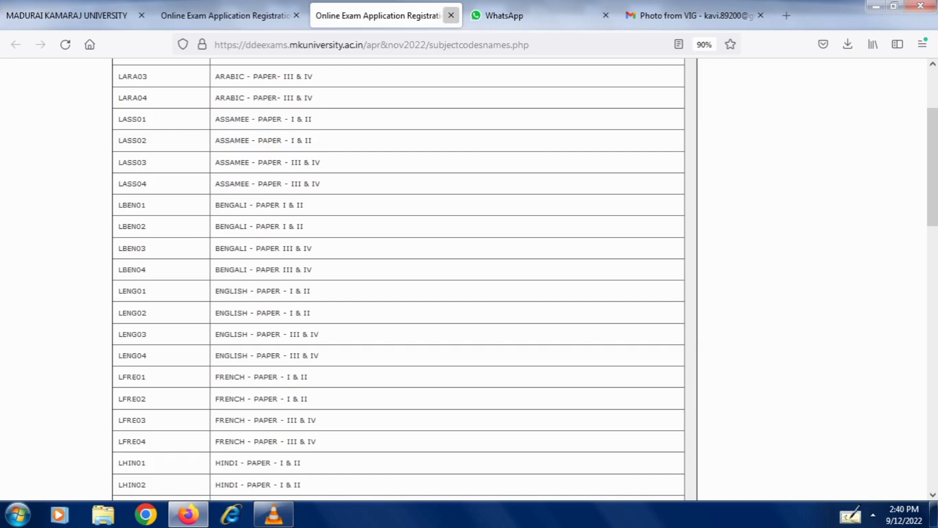
click(451, 15)
scroll(469, 278, down, 10)
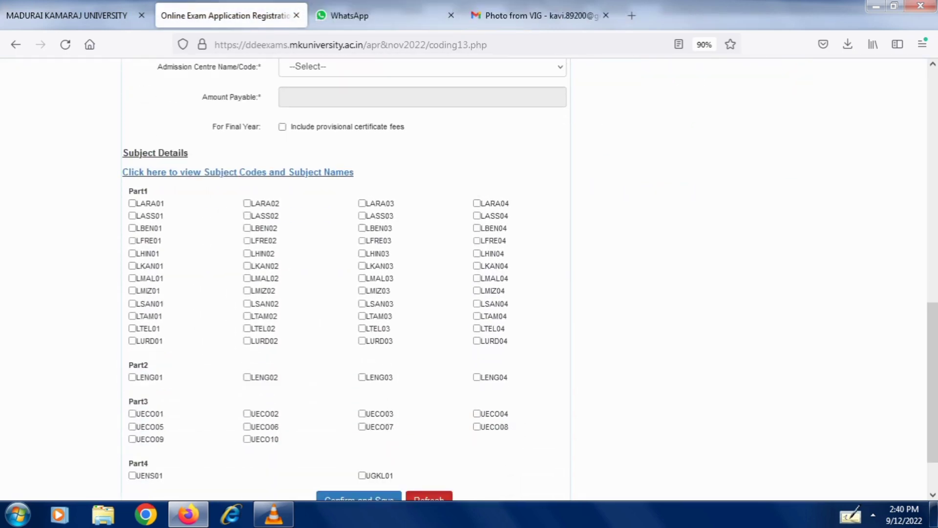
- Tick subjects LTAM01, LTAM02, LENG01, LENG02, UECO01 and UECO02
scroll(469, 279, down, 2)
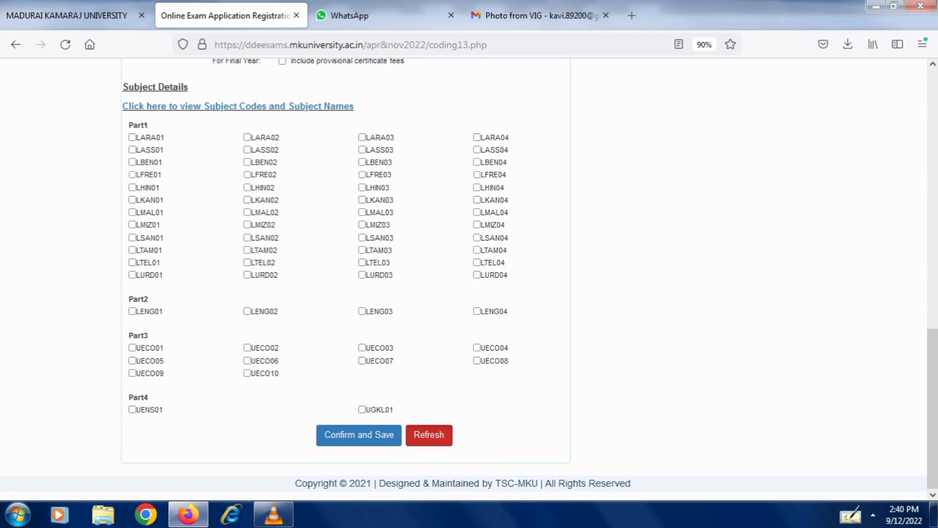
click(132, 250)
click(248, 249)
click(132, 311)
click(248, 310)
click(132, 347)
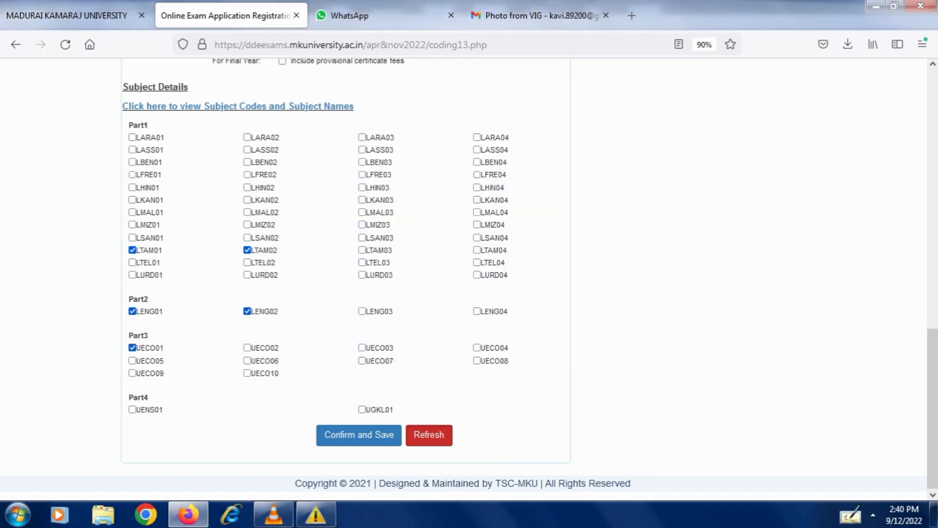
click(247, 347)
- Include provisional certificate fees, bringing the amount payable to 1625
scroll(469, 279, up, 4)
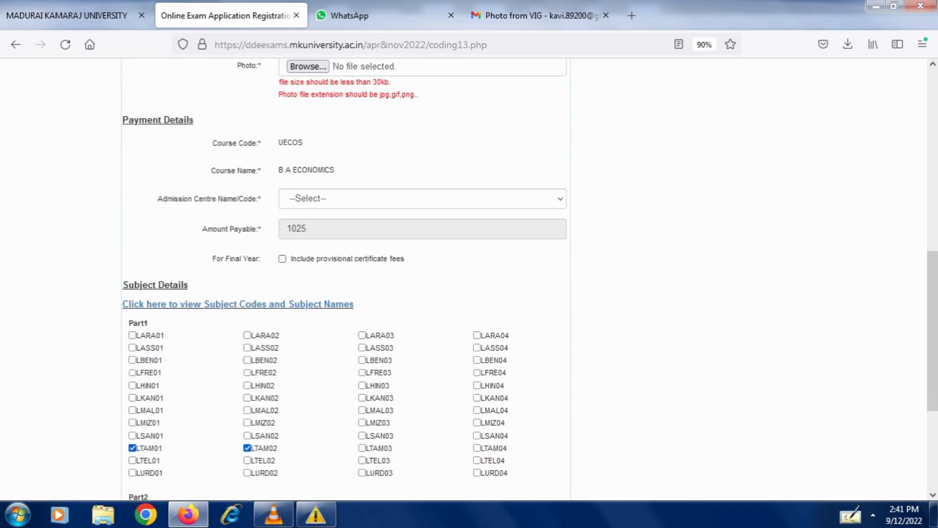
click(282, 259)
scroll(469, 278, up, 1)
scroll(469, 279, up, 3)
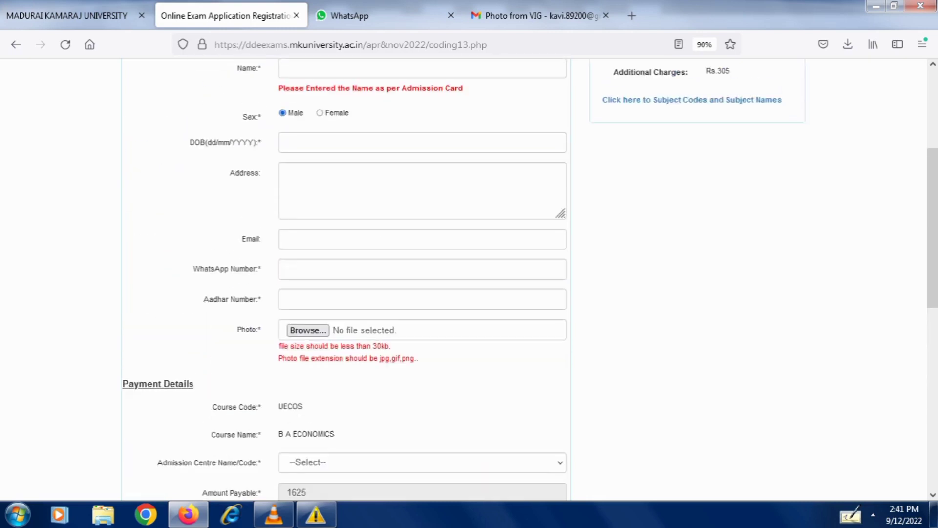
scroll(469, 279, up, 3)
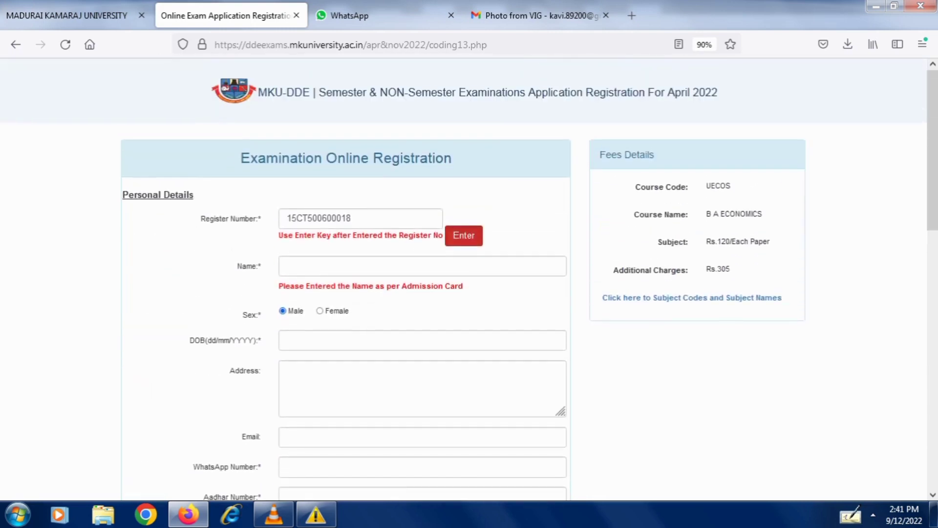
- Enter the candidate's name and date of birth in the personal details
click(423, 266)
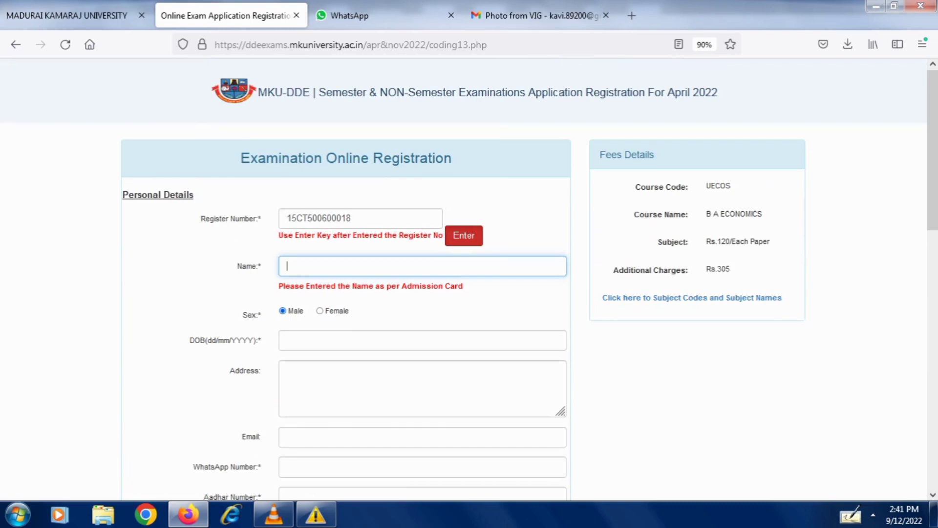
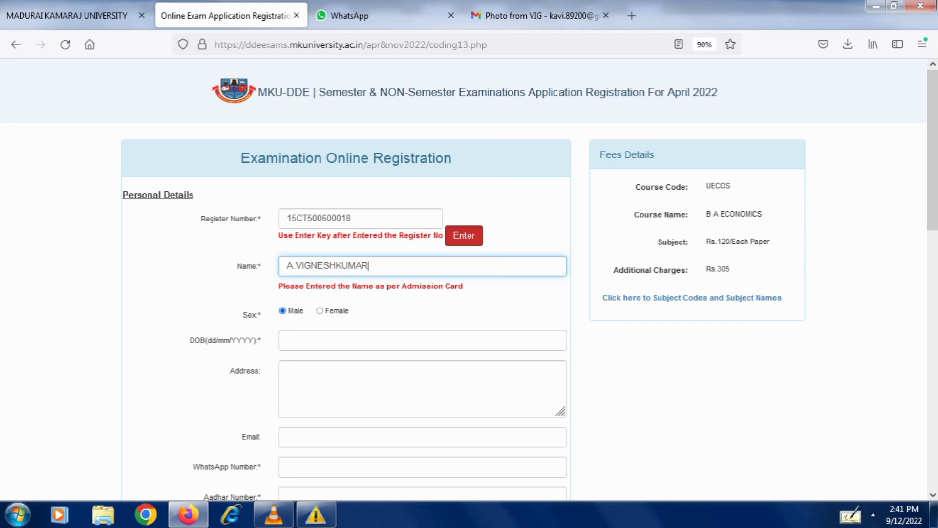
click(423, 340)
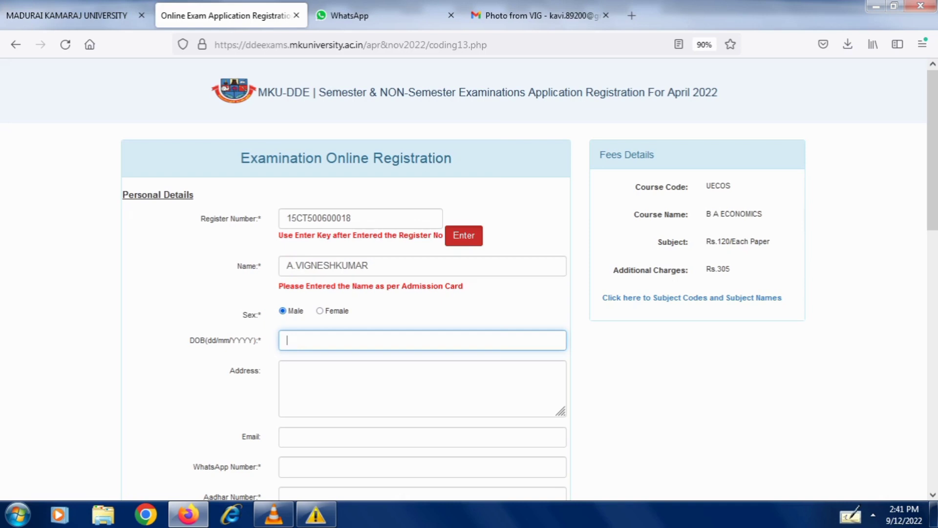
click(287, 370)
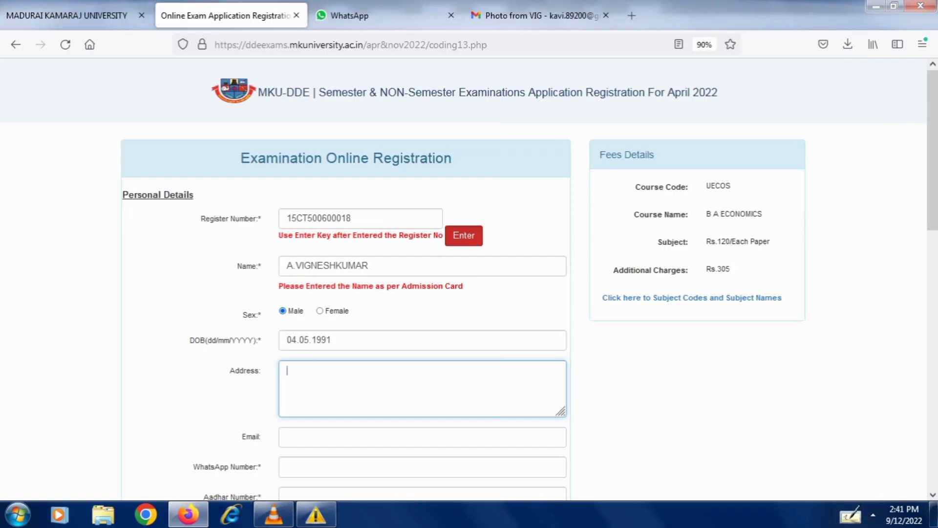
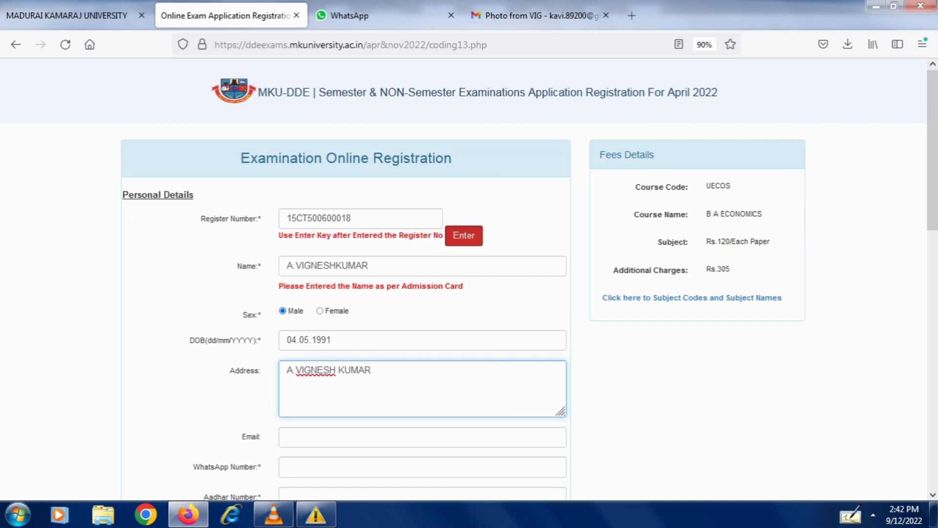
- Type the first two address lines, the addressee and the house number and street
key(Return)
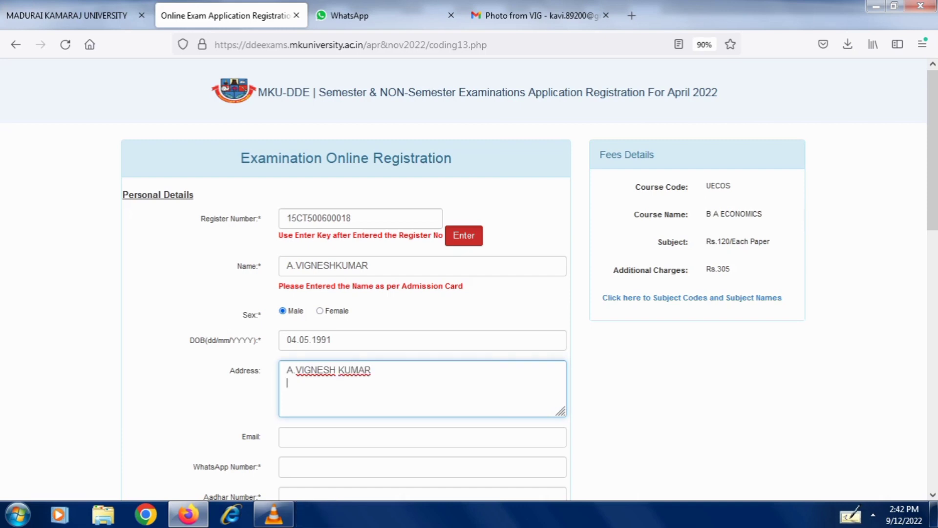
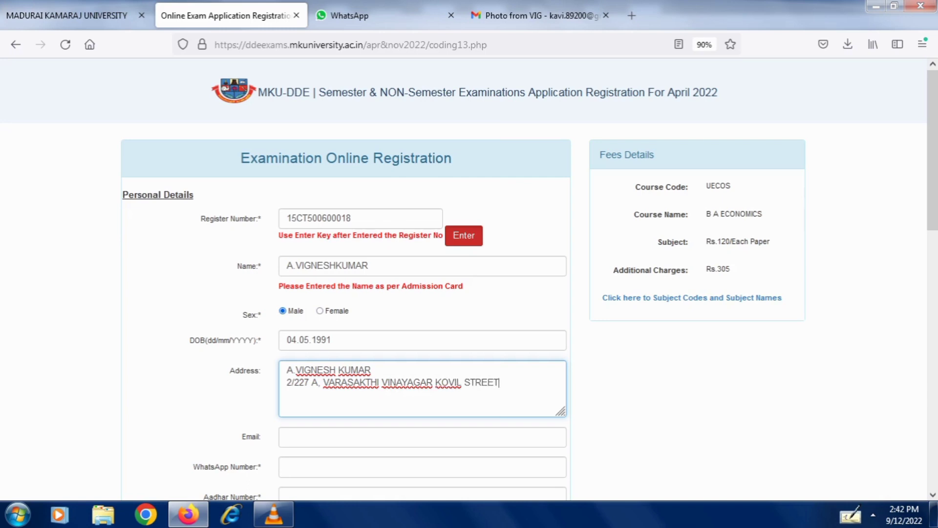
- Finish the address with the village and post line, then the town and PIN code
key(Return)
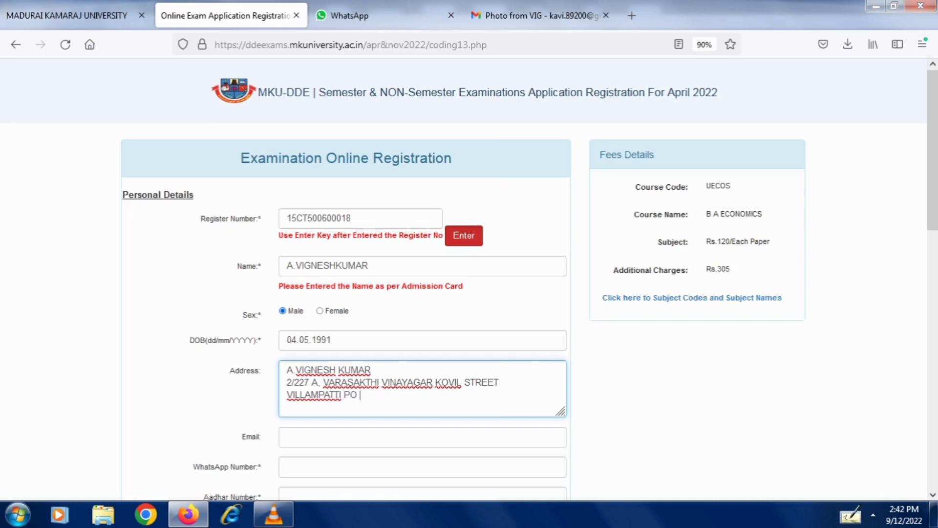
key(Return)
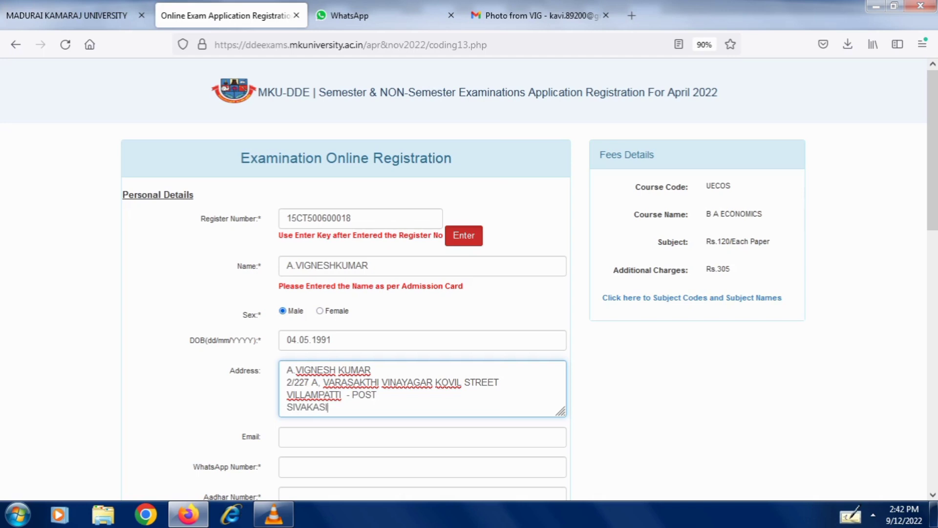
scroll(469, 279, down, 3)
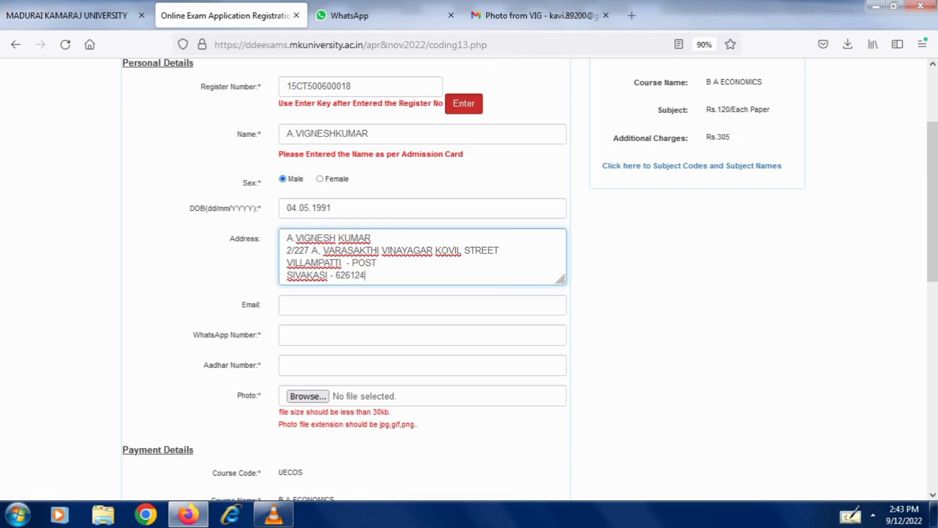
- Fill in the email and WhatsApp fields, then bring up the photo upload dialog
click(287, 305)
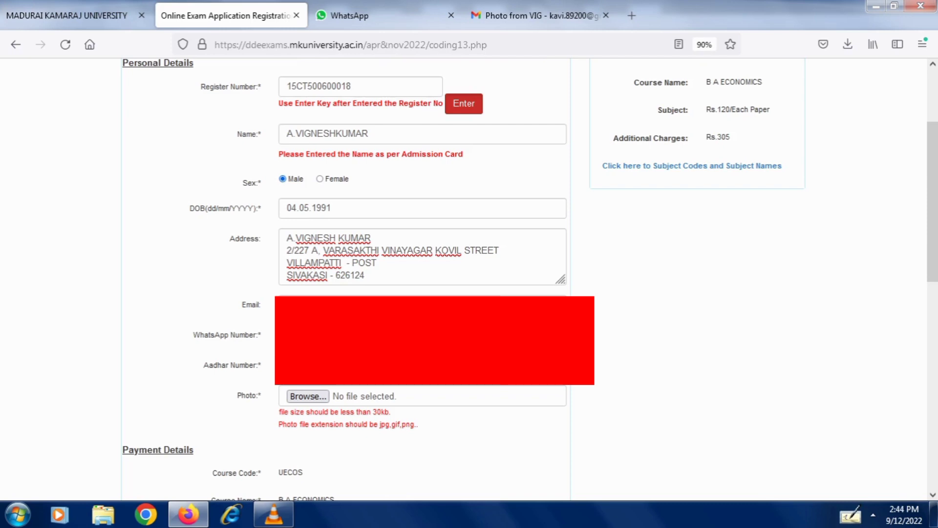
scroll(530, 277, down, 3)
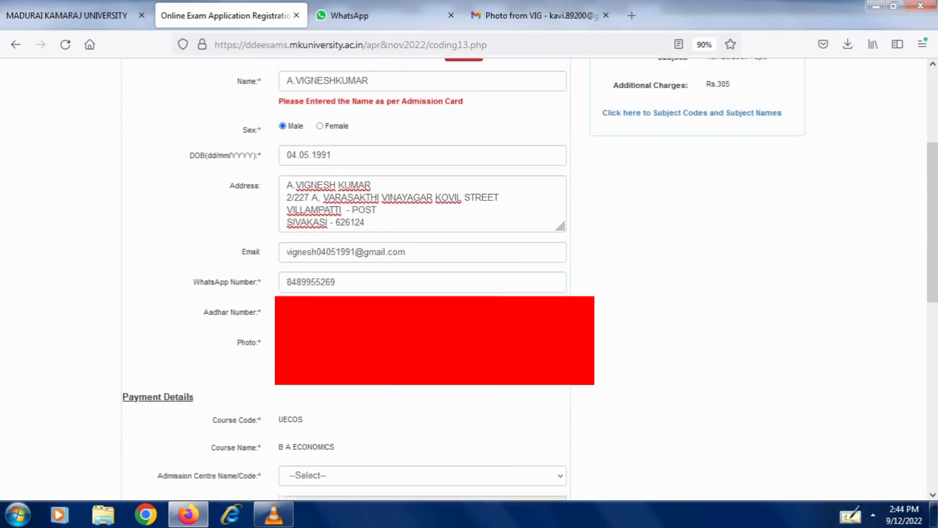
key(Tab)
key(space)
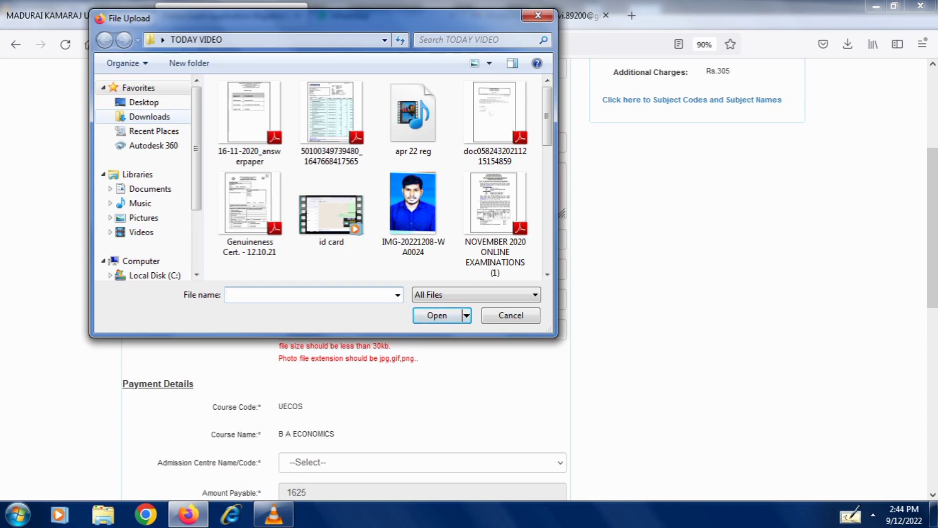
- Attach IMG-20221208-WA0024.jpg from Desktop > TODAY VIDEO as the applicant's photo
click(149, 117)
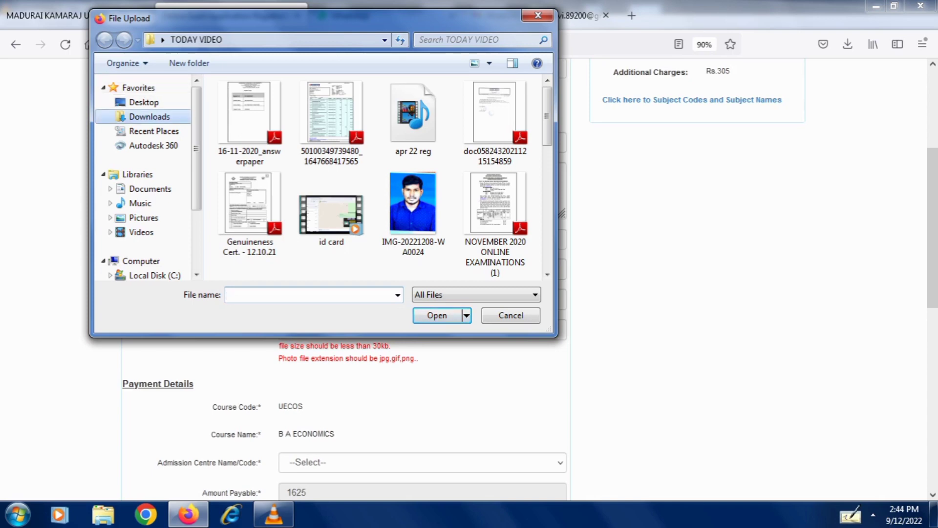
scroll(409, 92, down, 10)
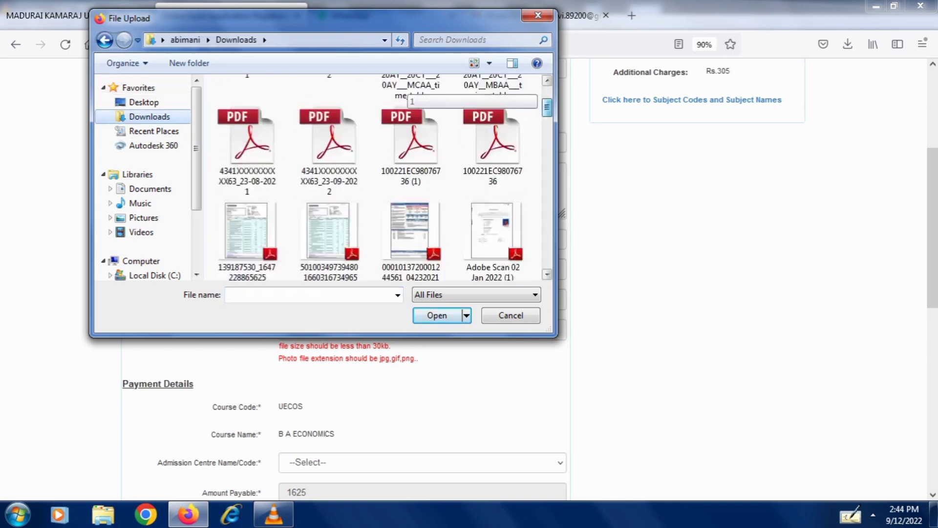
scroll(412, 220, down, 3)
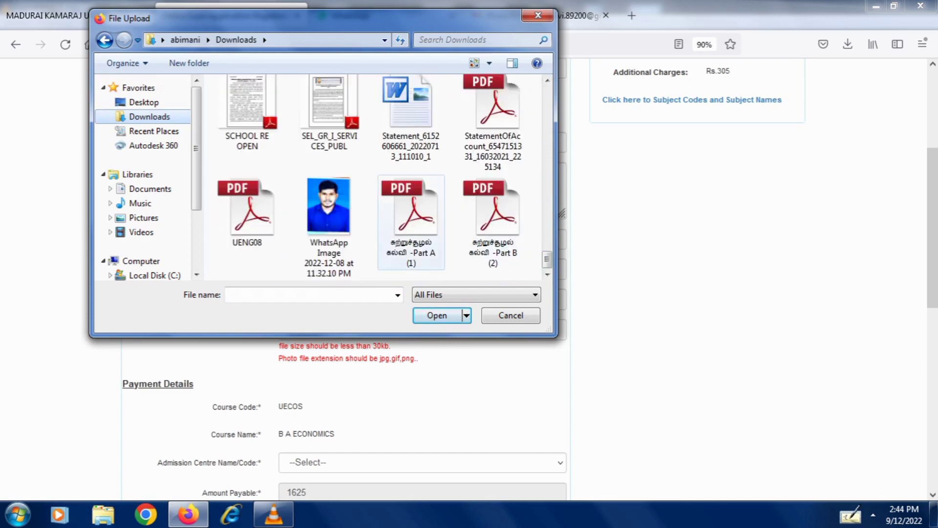
click(143, 102)
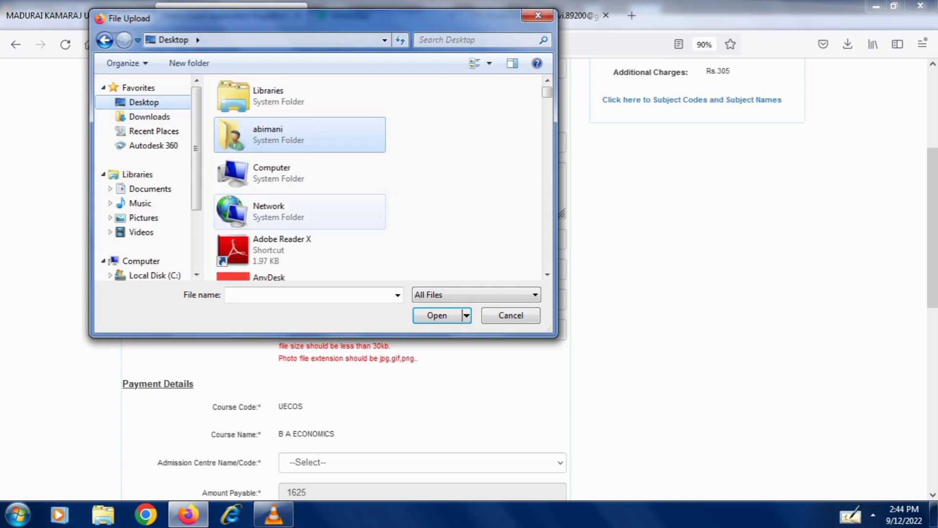
scroll(547, 274, down, 9)
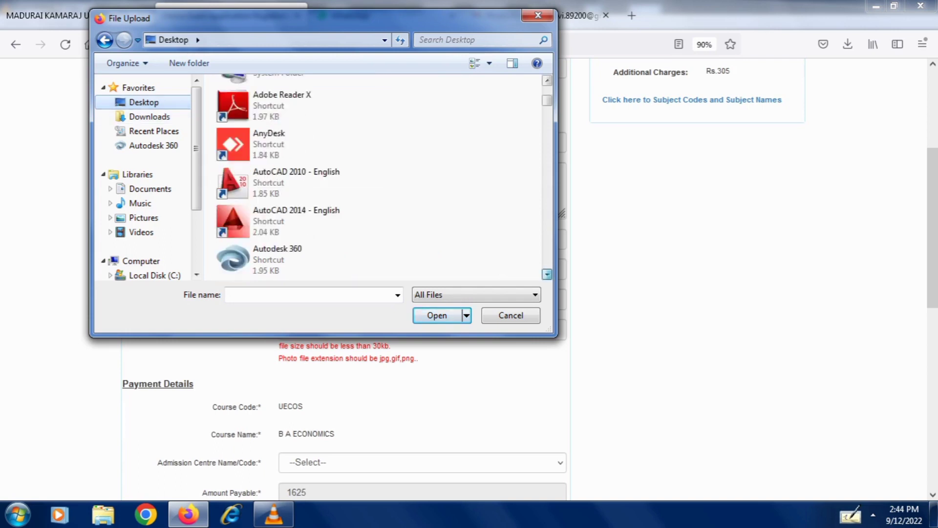
scroll(548, 275, down, 5)
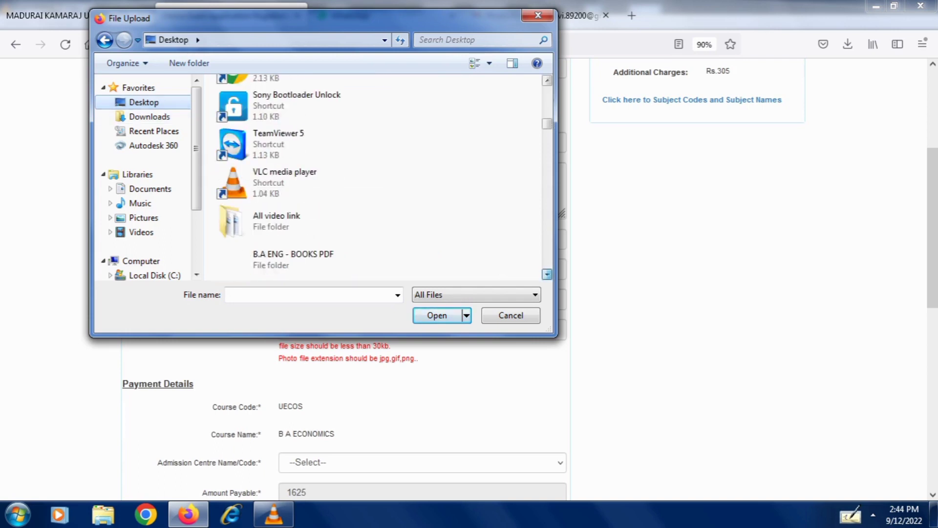
scroll(548, 274, down, 4)
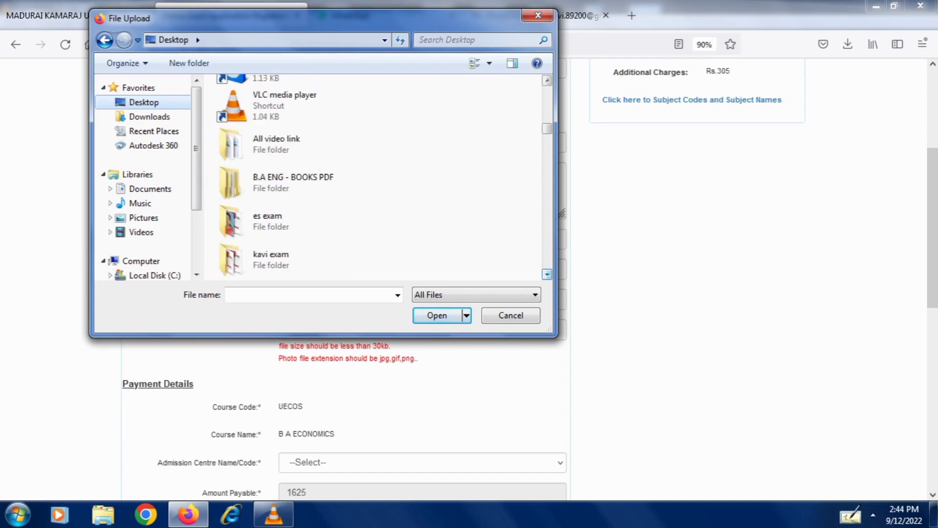
scroll(548, 274, down, 4)
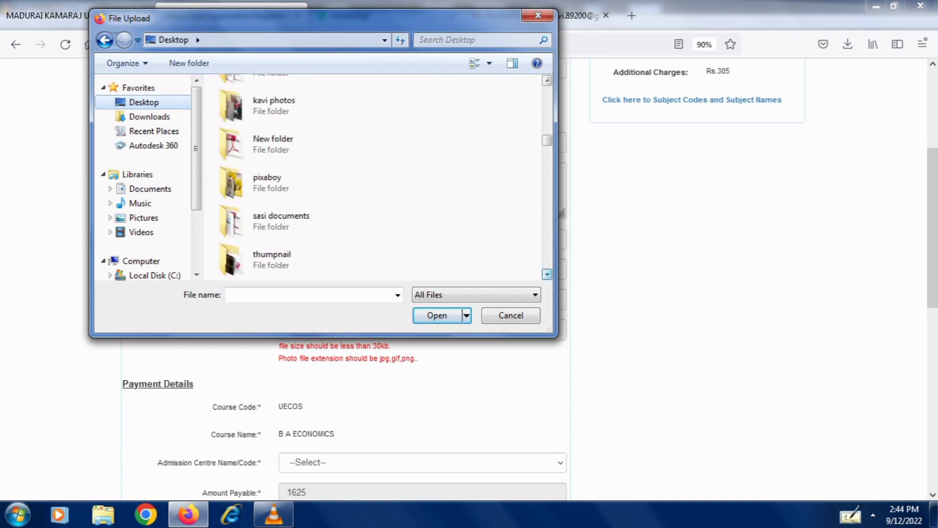
double_click(279, 259)
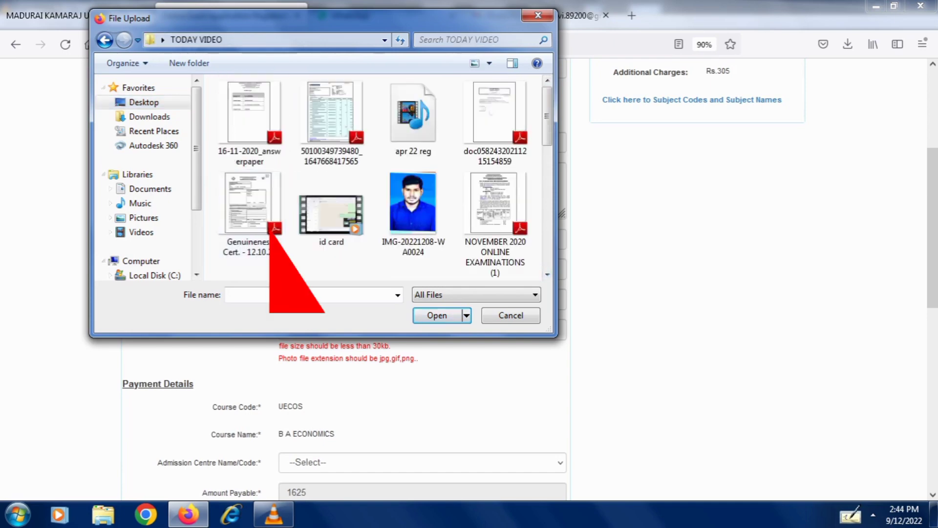
click(413, 198)
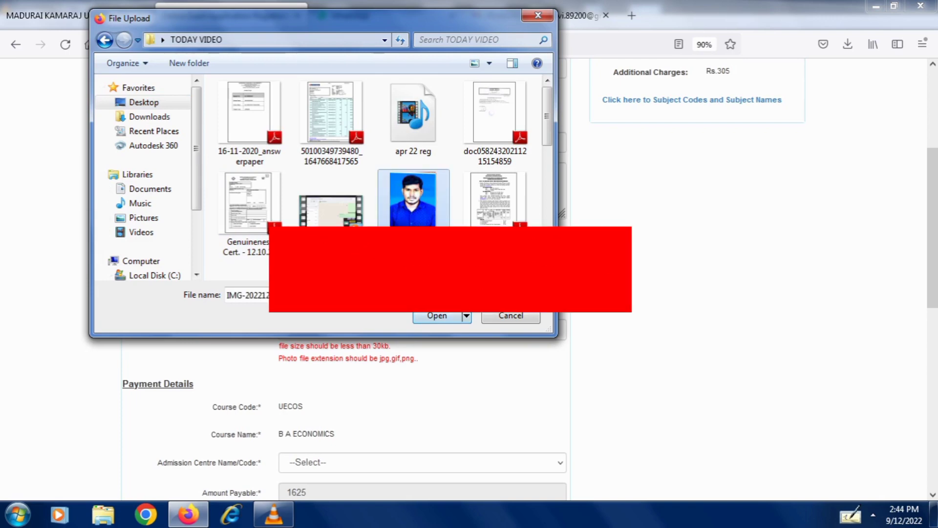
click(437, 316)
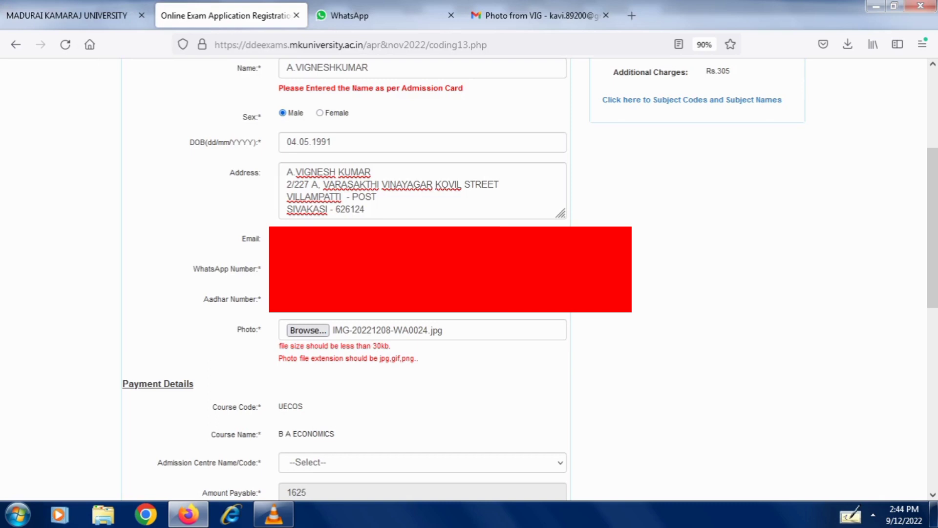
- Choose 354-VIRUDHUNAGAR from the Admission Centre Name/Code list
scroll(469, 279, down, 3)
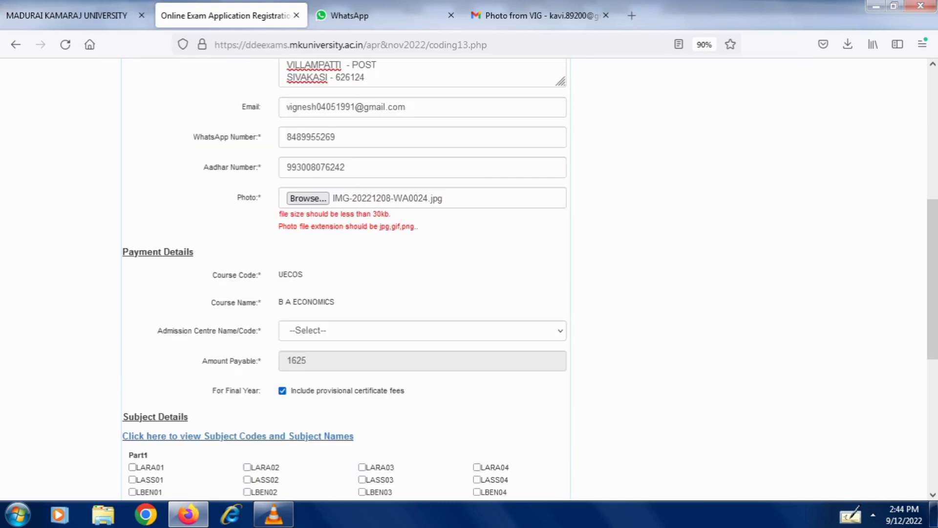
click(420, 331)
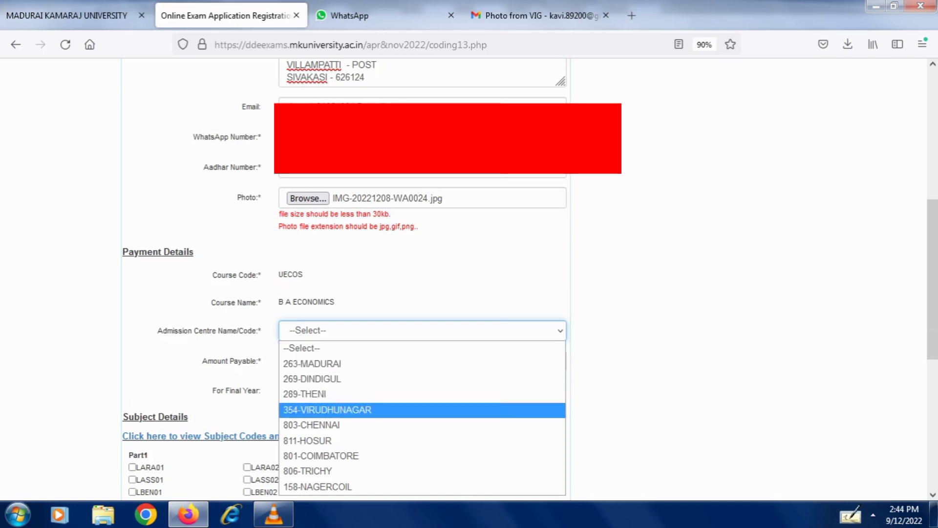
key(Escape)
scroll(470, 279, down, 3)
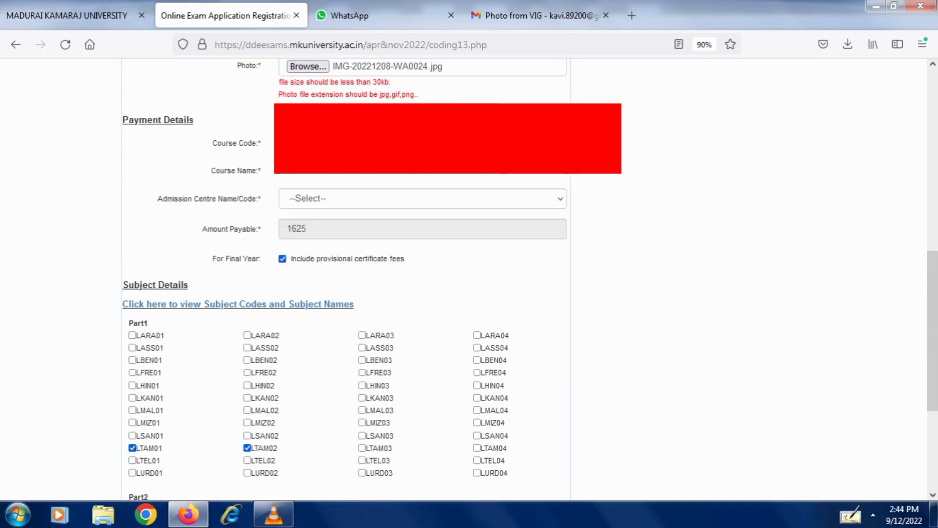
key(alt+Down)
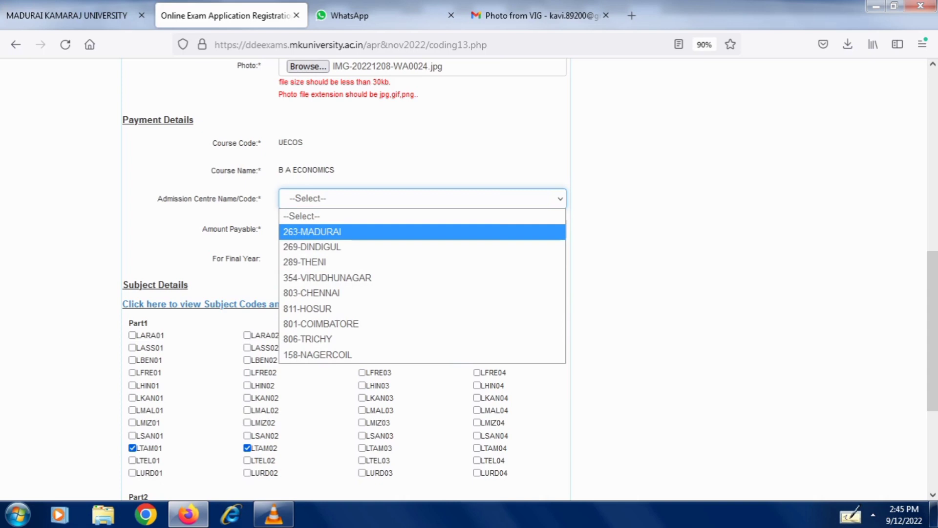
key(Down)
key(Down)
key(Down)
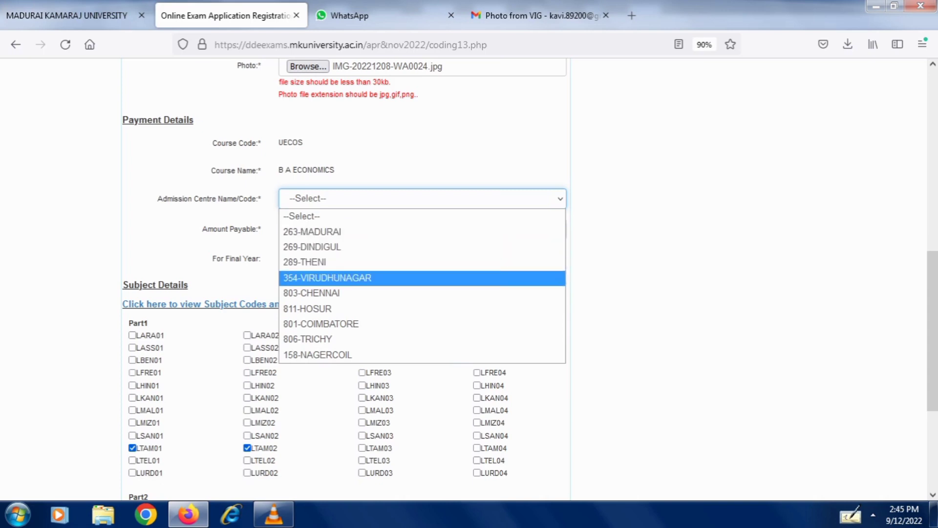
key(Return)
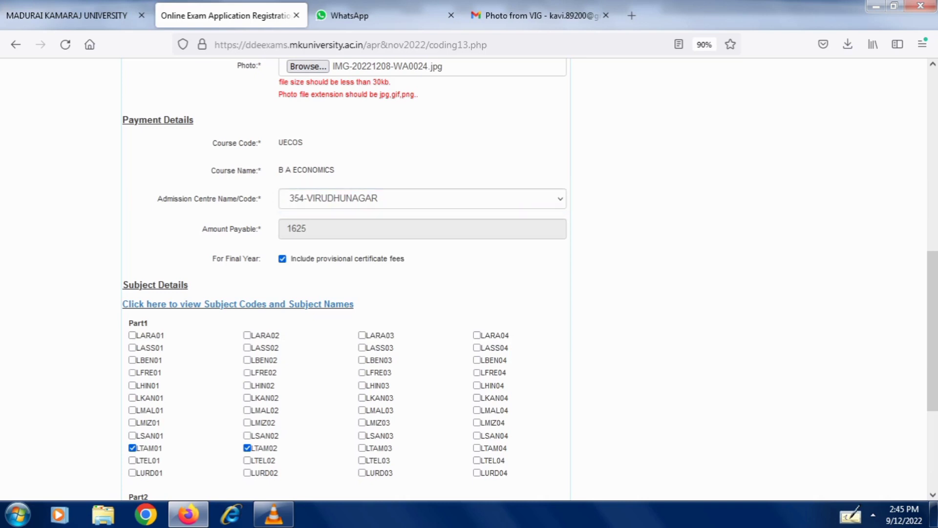
scroll(530, 279, down, 4)
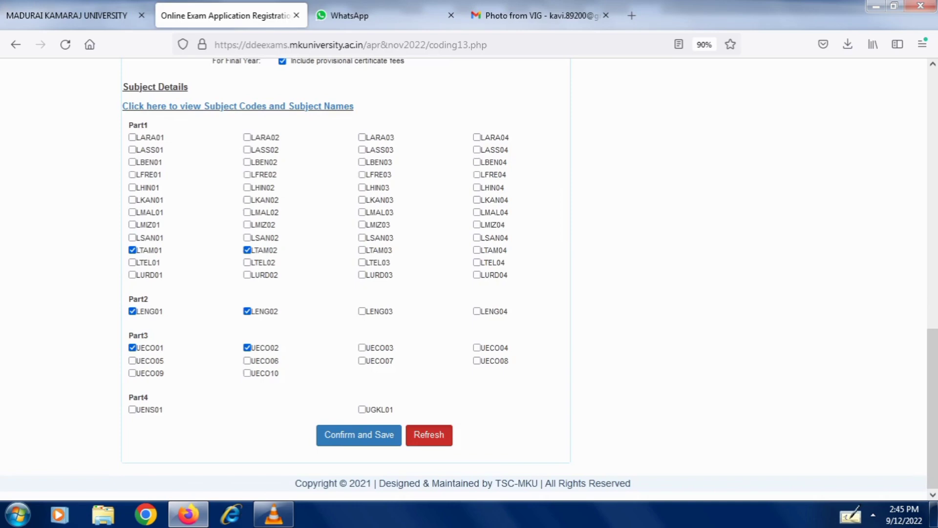
- Review the six ticked subjects, dismiss the colour-scheme warning, and Confirm and Save the form
scroll(469, 279, up, 5)
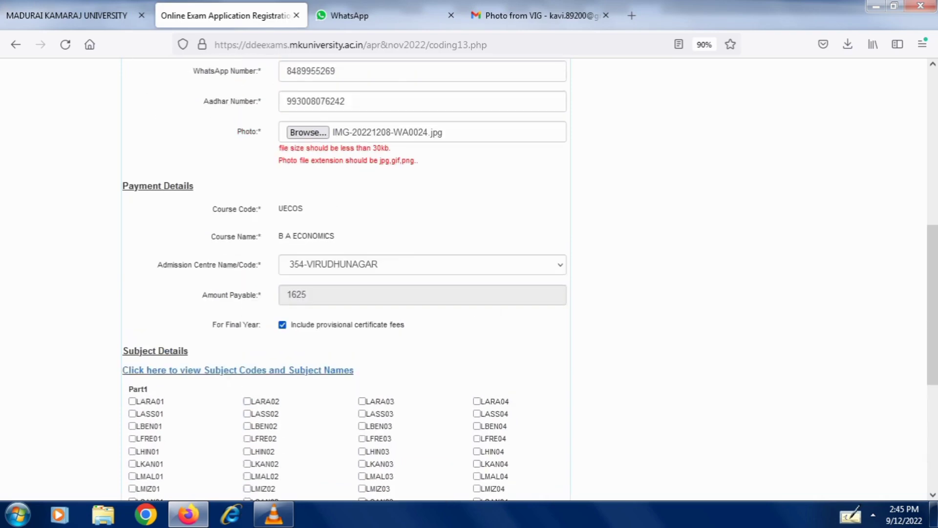
scroll(469, 279, up, 8)
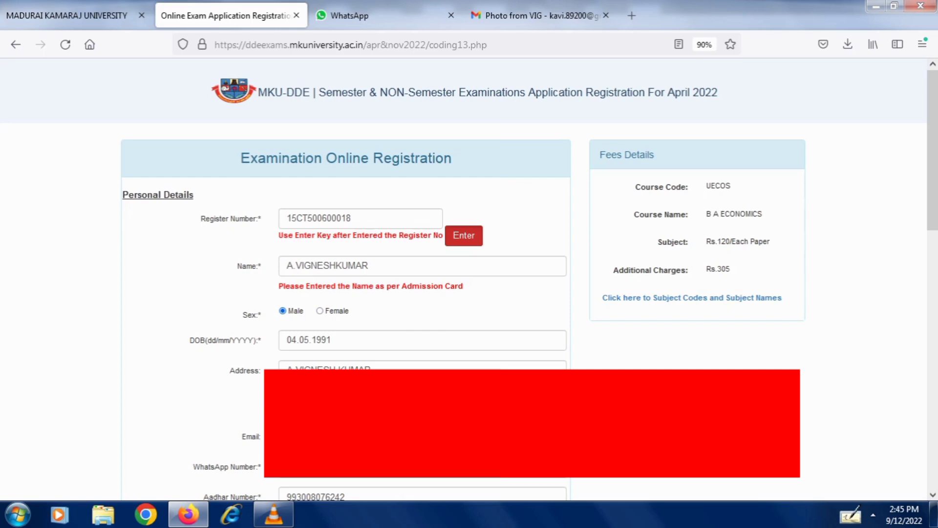
scroll(469, 279, down, 2)
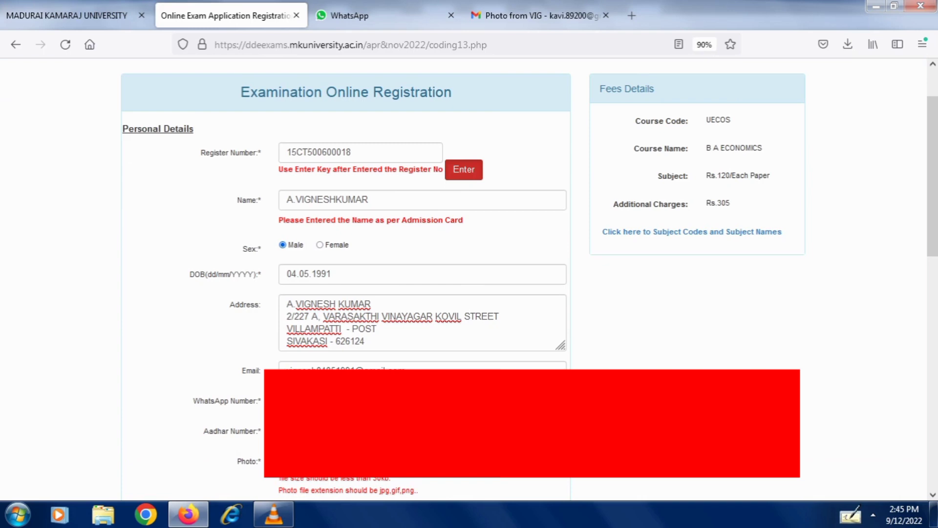
scroll(469, 279, down, 4)
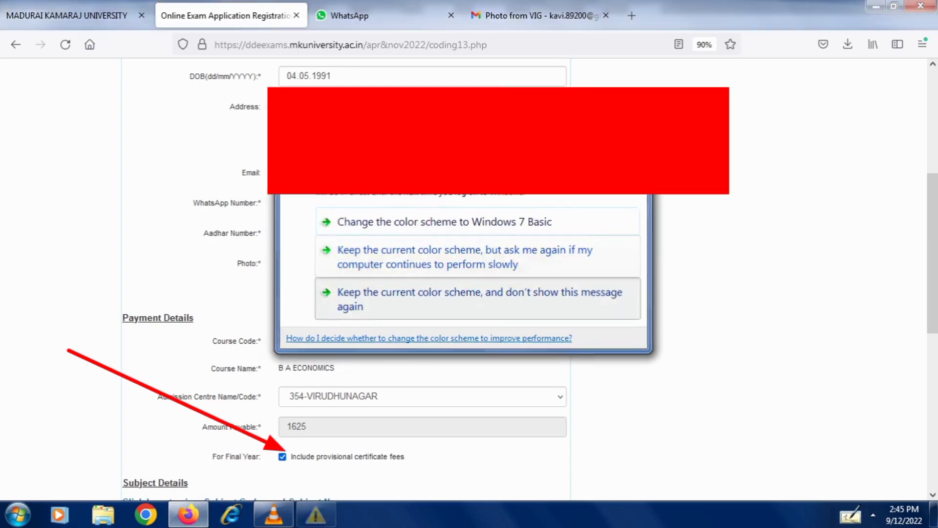
click(479, 299)
scroll(469, 278, down, 2)
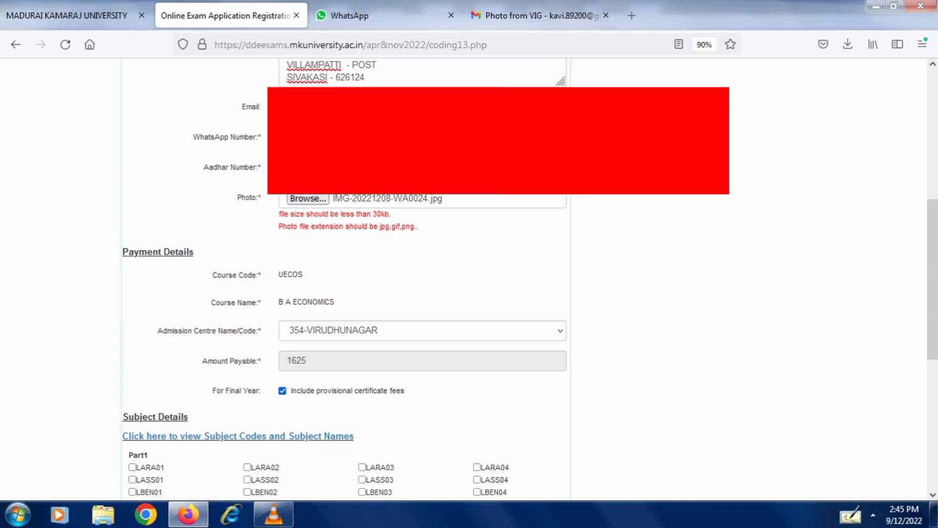
scroll(469, 279, down, 6)
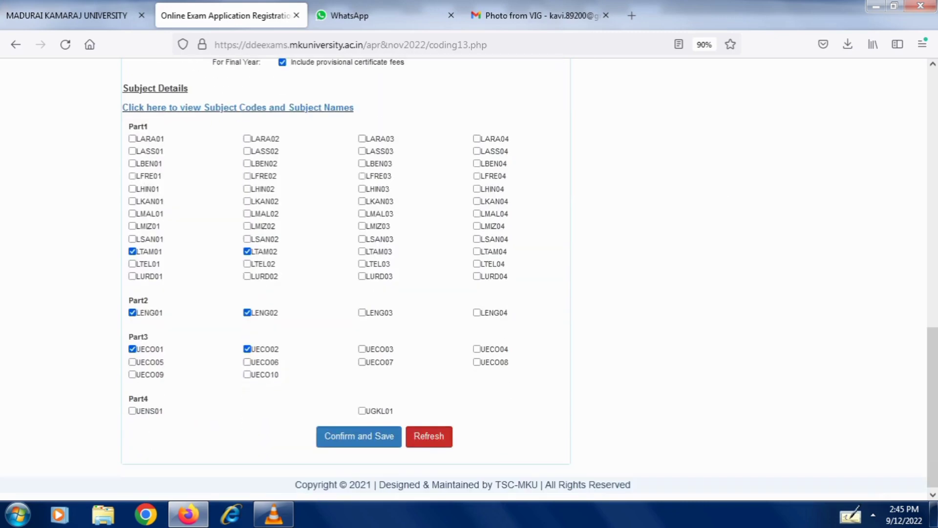
scroll(469, 278, up, 10)
scroll(469, 279, up, 2)
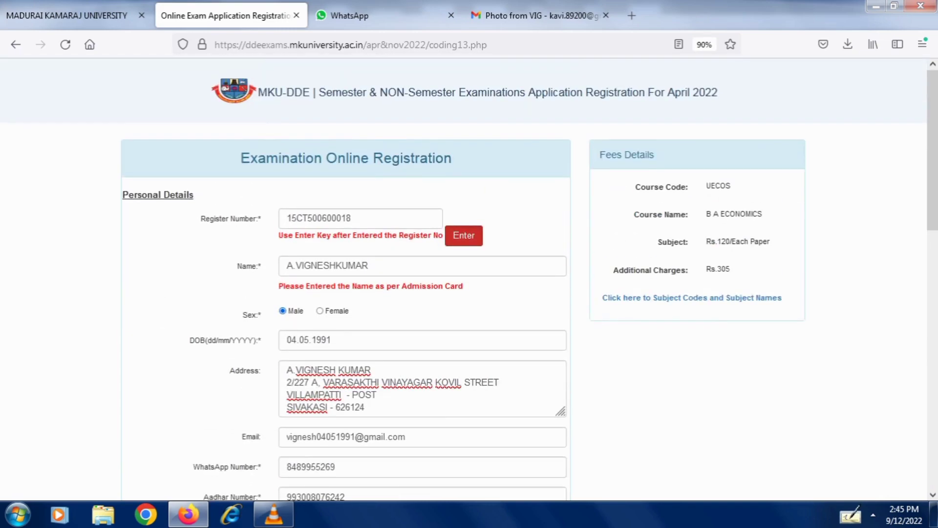
scroll(470, 279, down, 10)
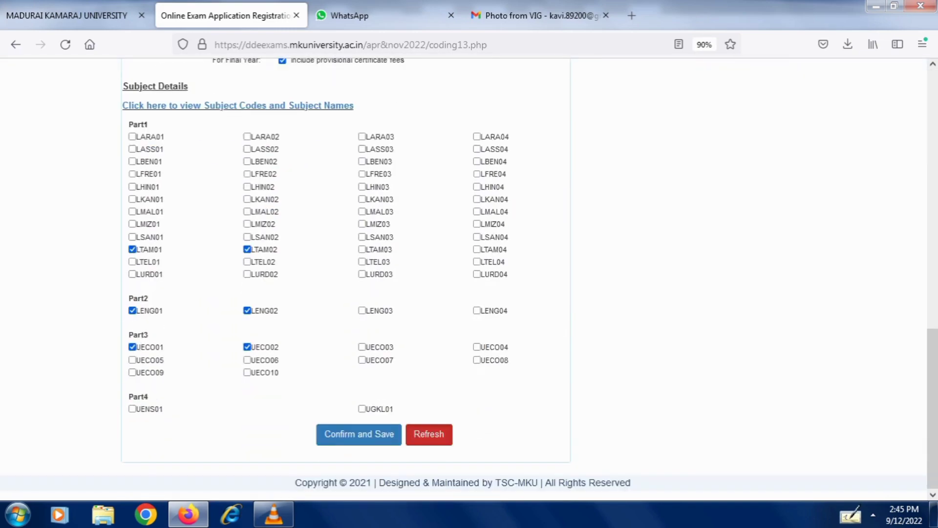
click(359, 434)
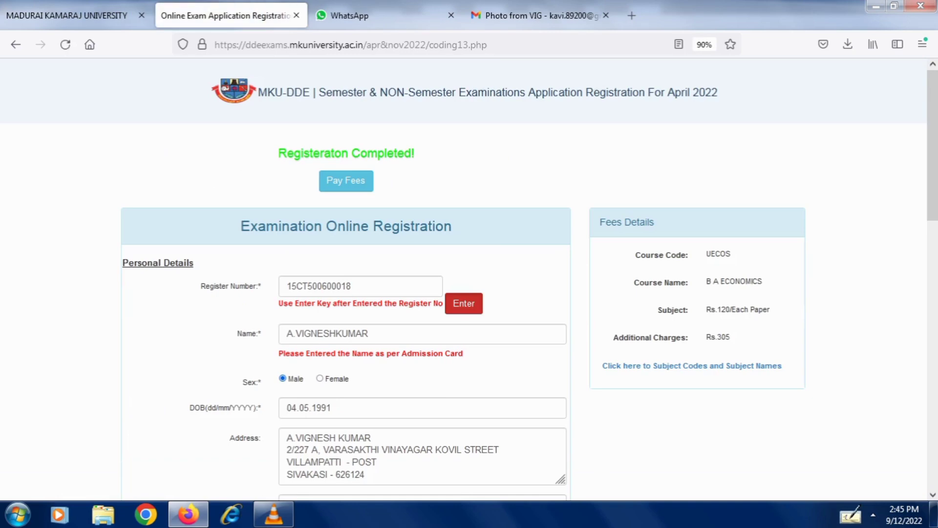
- Go to Pay Fees and launch online payment of the Rs. 1625 exam fee
scroll(469, 279, down, 10)
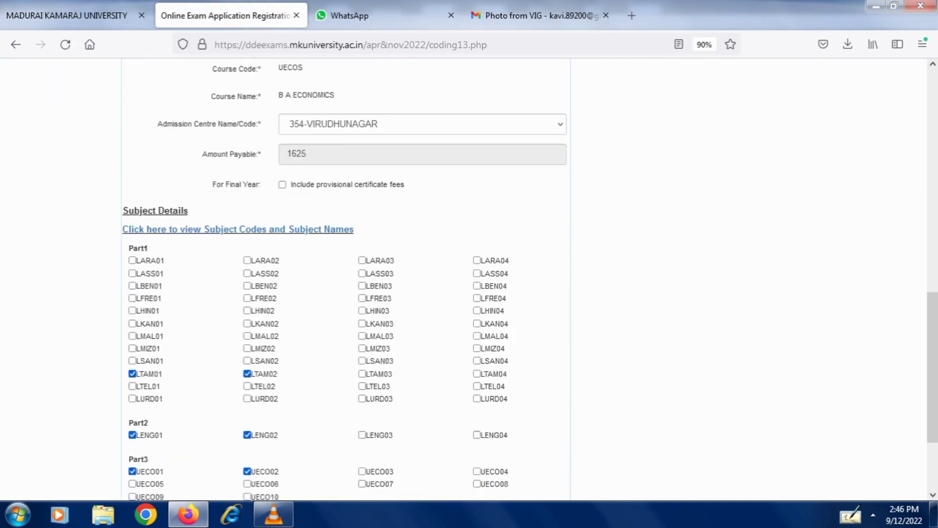
scroll(469, 278, down, 3)
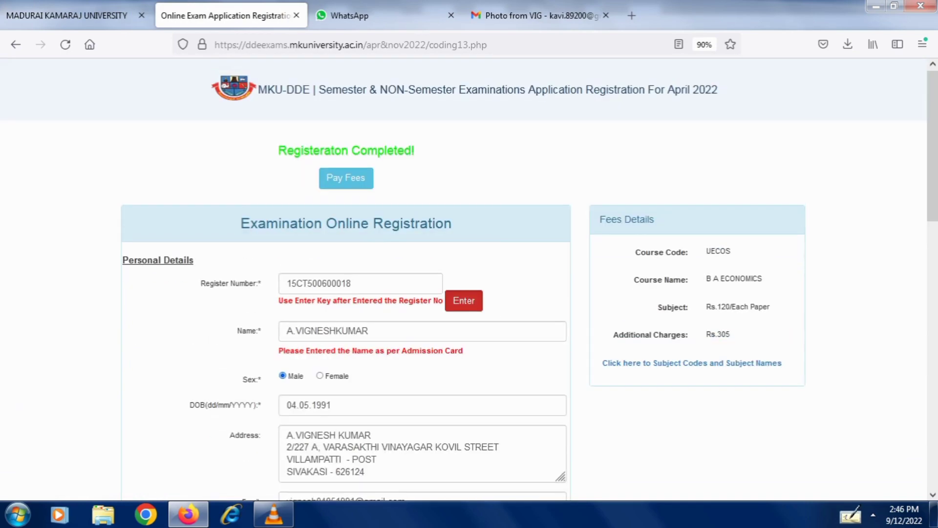
scroll(469, 277, down, 15)
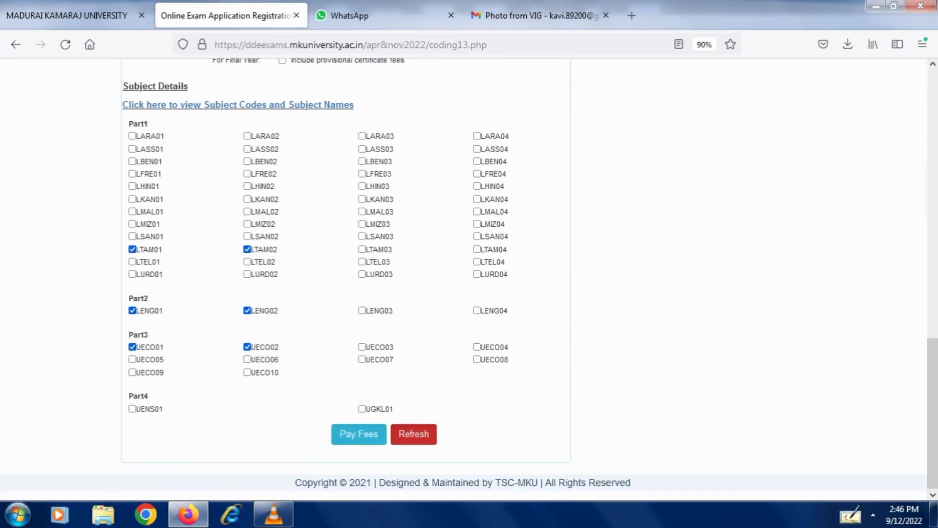
click(359, 434)
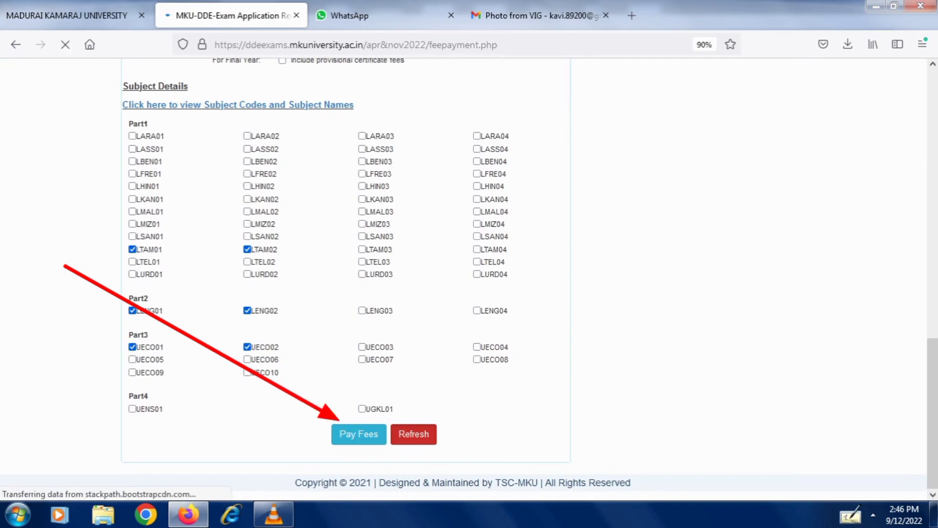
scroll(463, 278, down, 3)
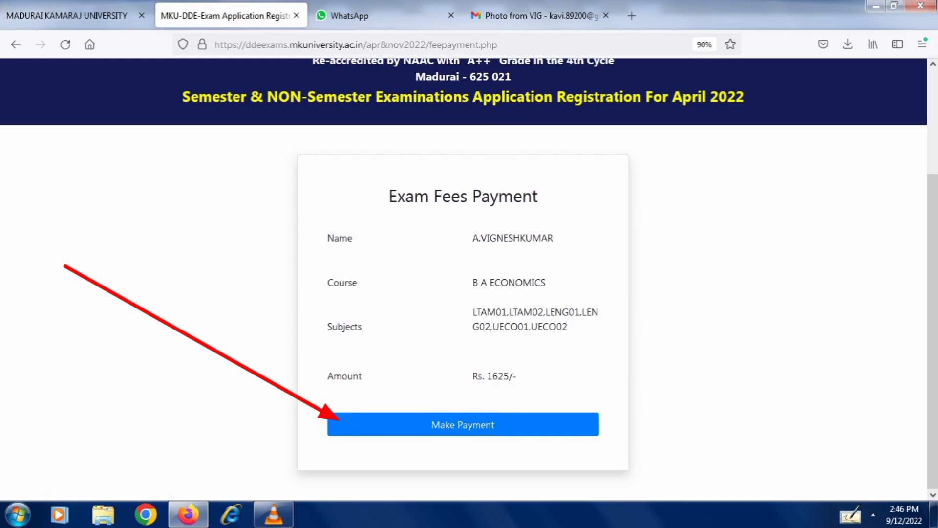
click(463, 424)
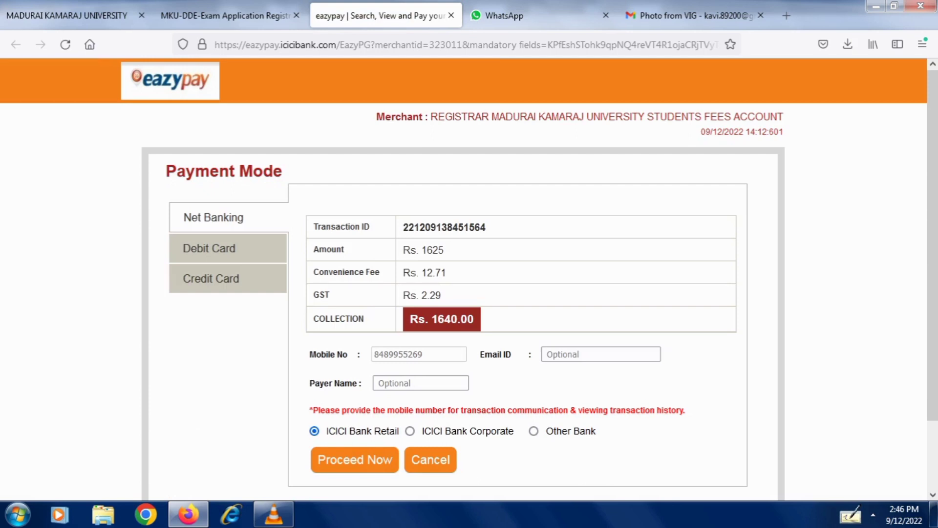
- Enter the payer's name on the eazypay Net Banking form for Rs. 1640.00
click(420, 382)
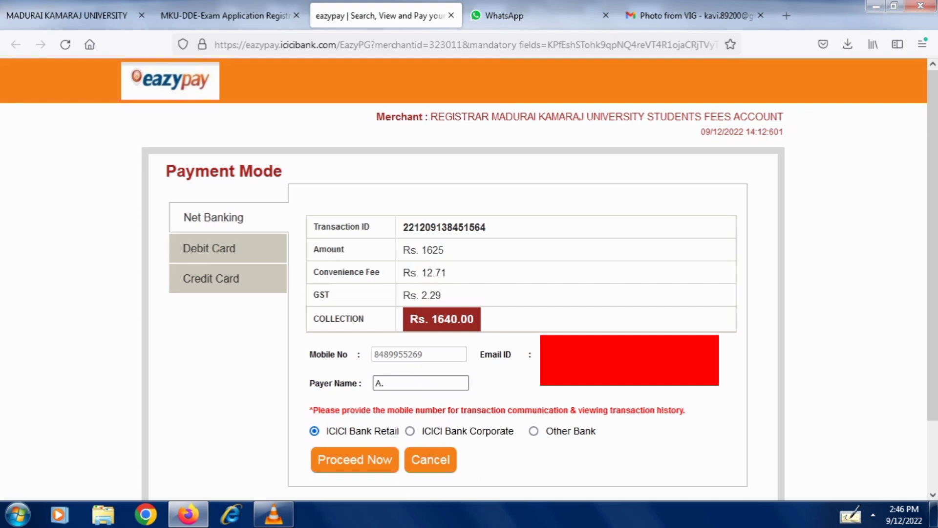
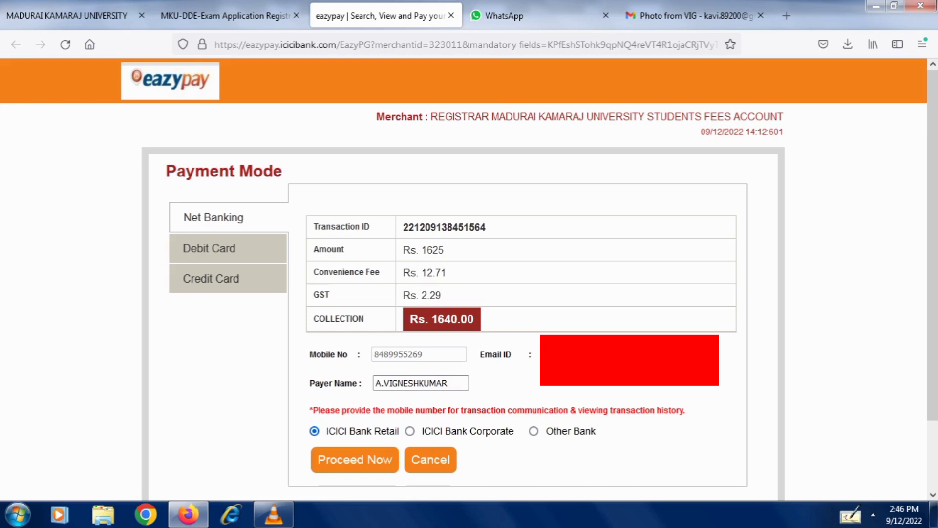
key(Return)
scroll(469, 274, down, 3)
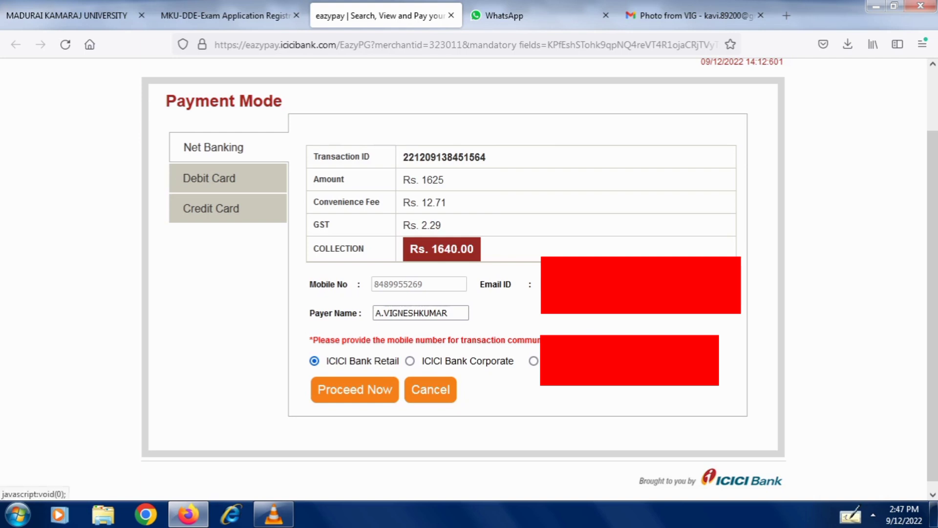
- Switch the eazypay payment mode to Debit Card with Other Debit Cards as the card type
click(209, 178)
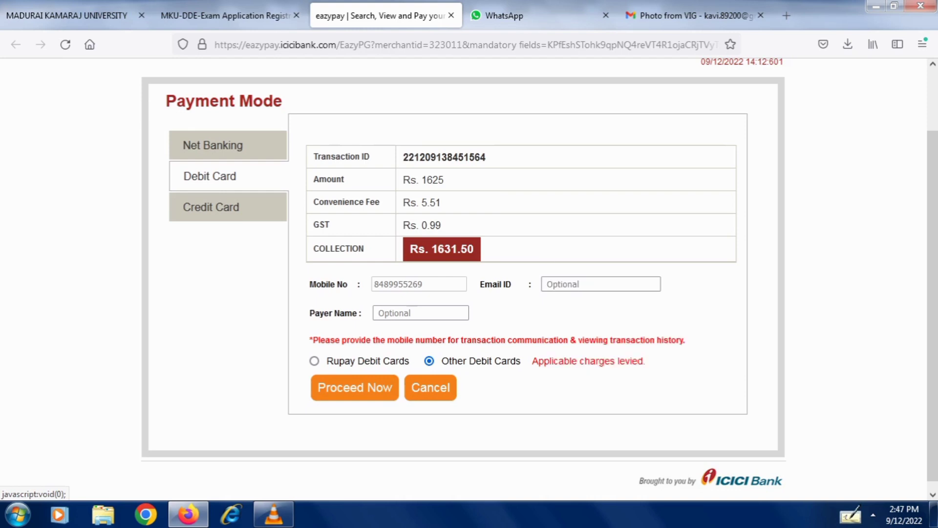
click(314, 361)
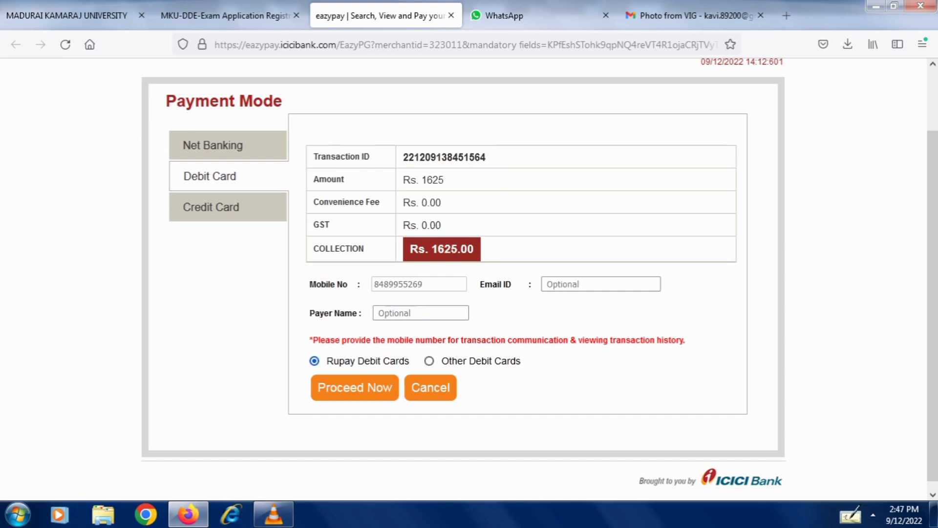
click(429, 361)
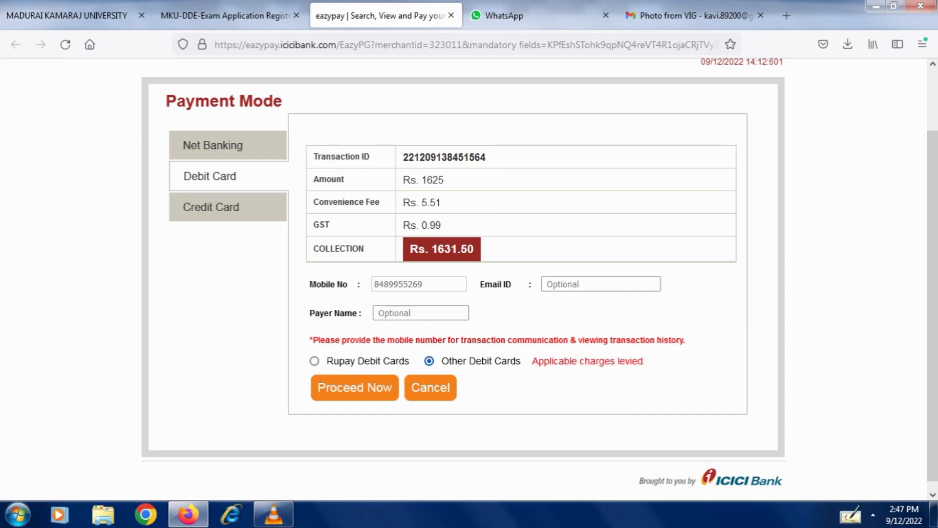
- Enter the payer's full name and proceed with the Rs. 1631.50 debit card payment
click(386, 313)
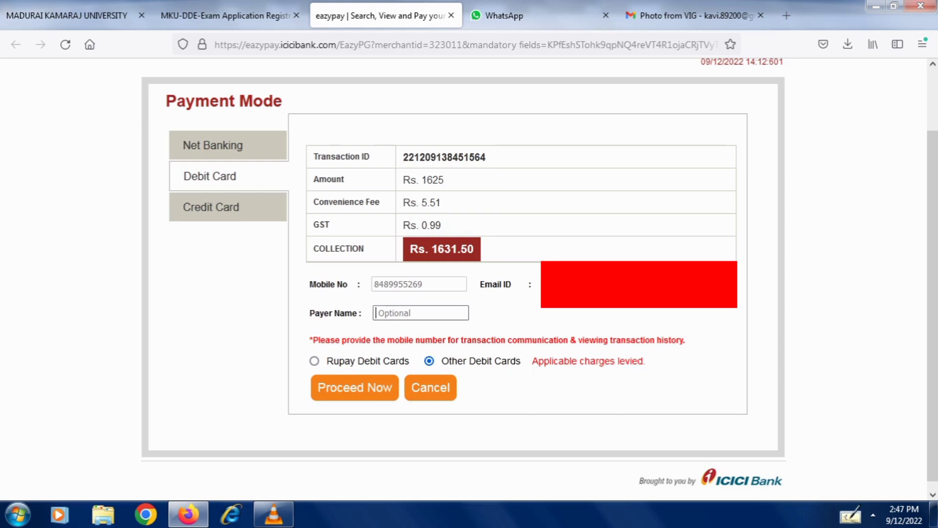
text(A,V)
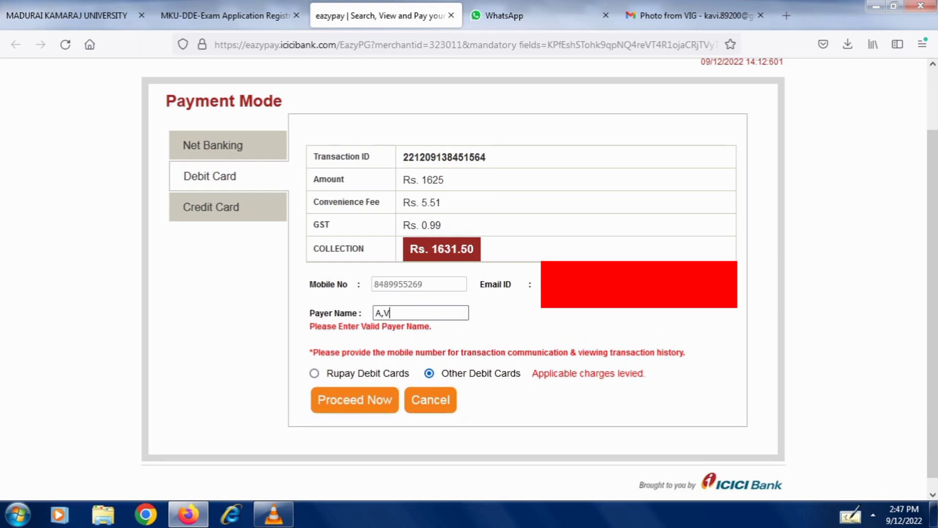
text(IGNESH)
key(BackSpace)
key(BackSpace)
key(BackSpace)
key(BackSpace)
key(BackSpace)
key(BackSpace)
key(BackSpace)
key(BackSpace)
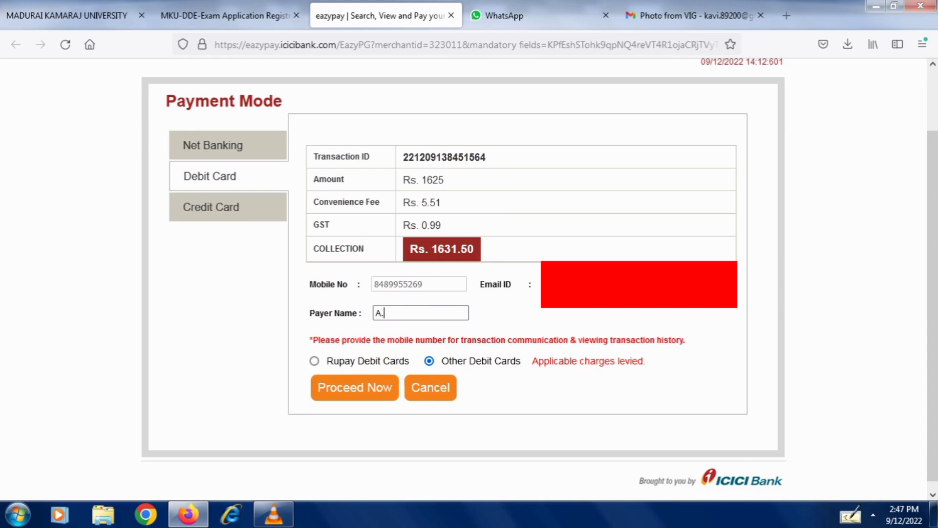
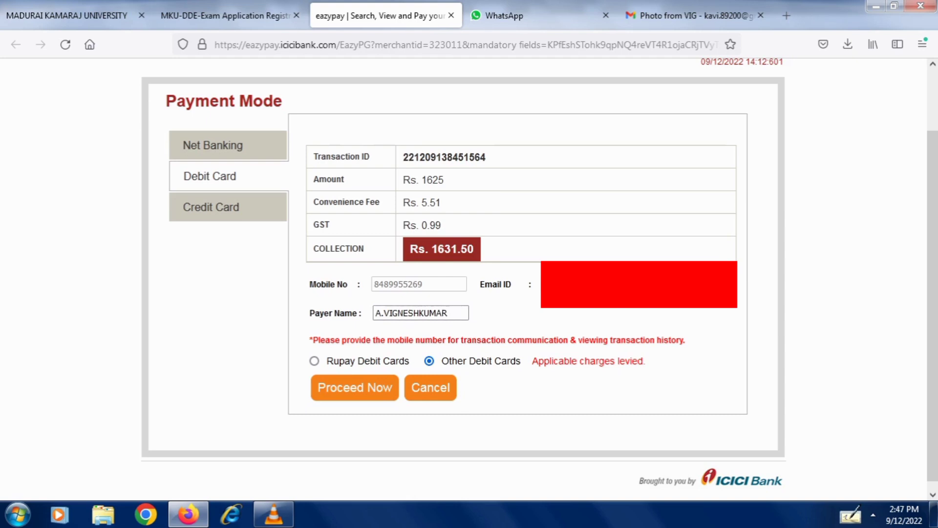
key(Return)
click(355, 387)
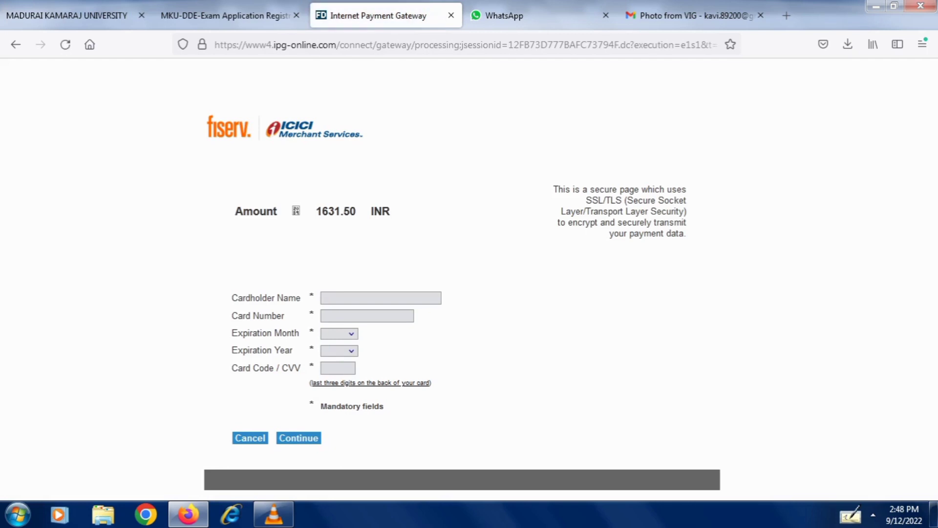
- Fill in the cardholder's name on the ICICI card form, then move to the card number field
click(381, 298)
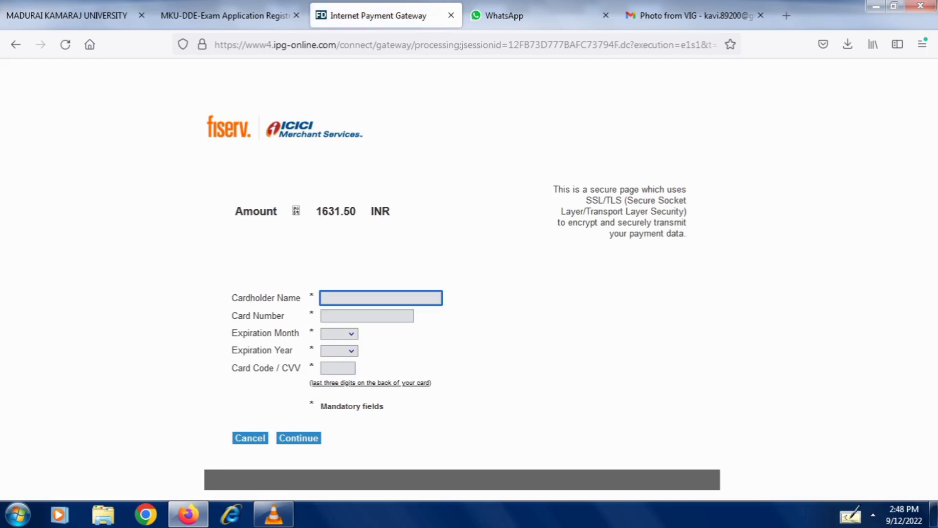
text(kaviarasan)
click(367, 315)
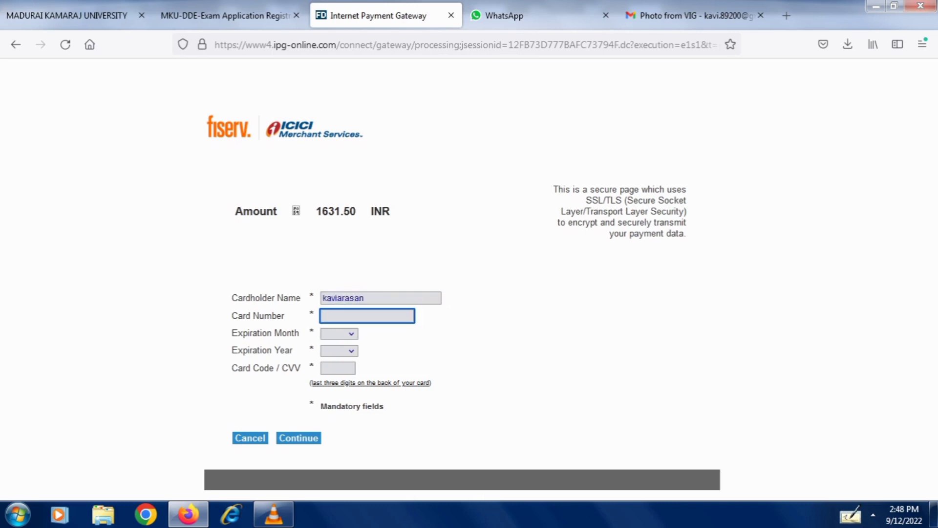